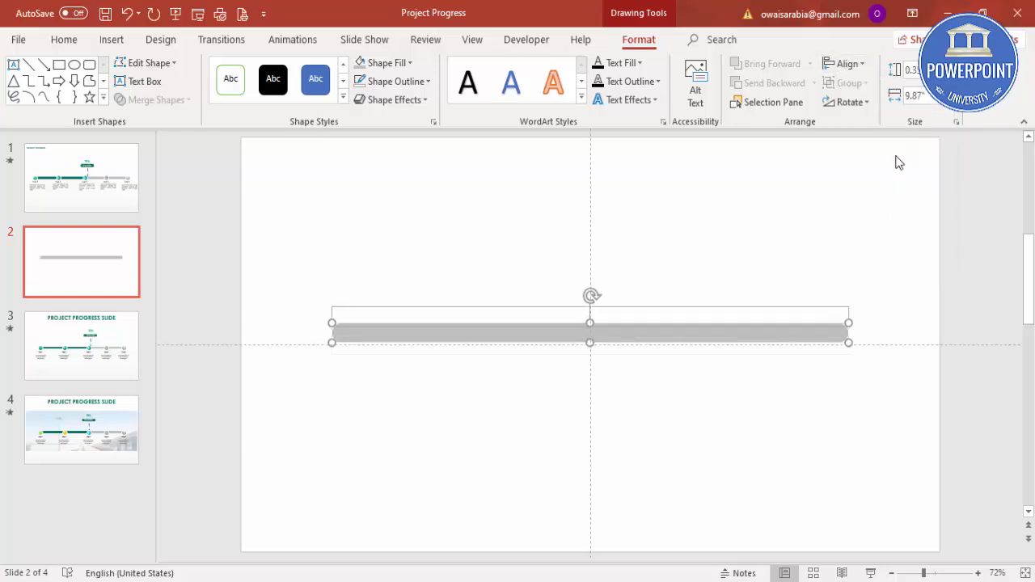
Center the grey bar vertically and duplicate it as a shorter copy above
left_click(749, 229)
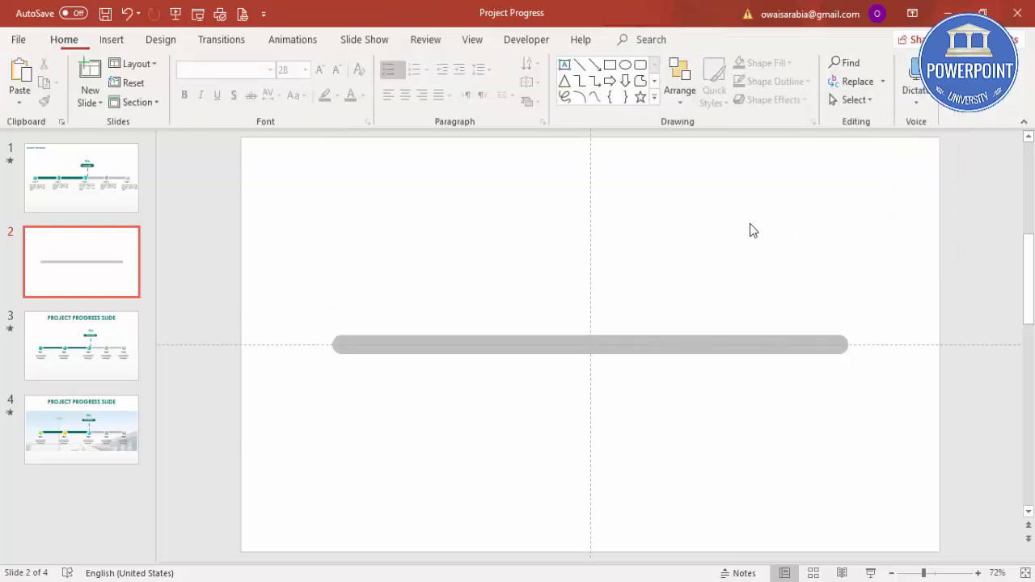
left_click(388, 357)
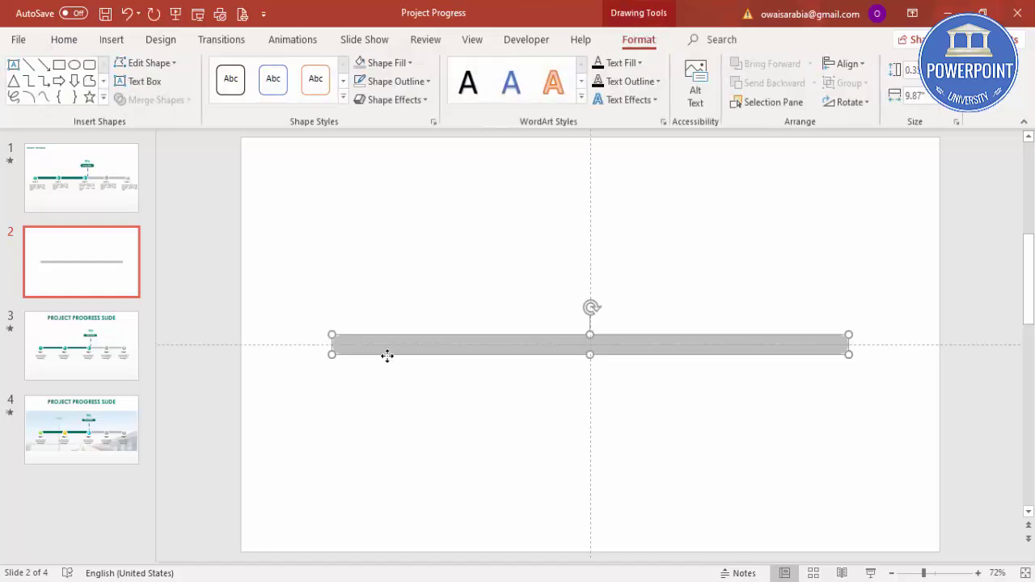
left_click_drag(469, 361, 473, 278)
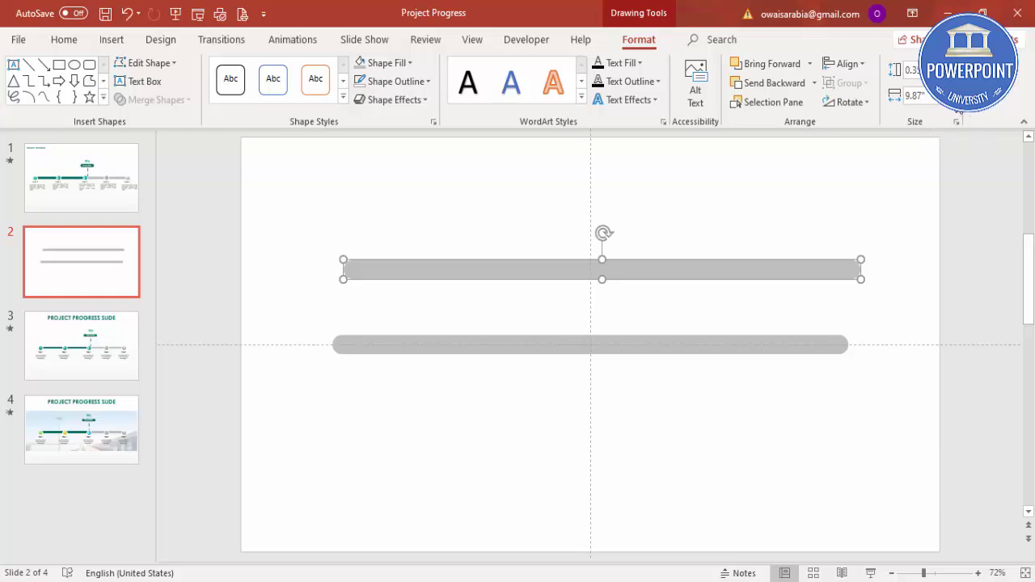
left_click(956, 100)
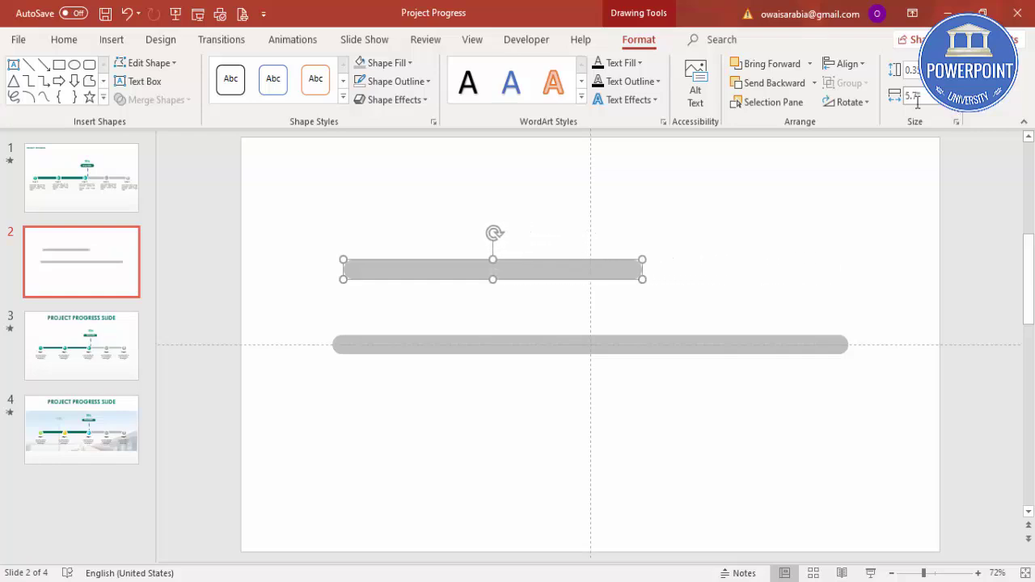
Fill the copy teal and lay it over the grey bar's left end, hiding the guides
left_click(386, 63)
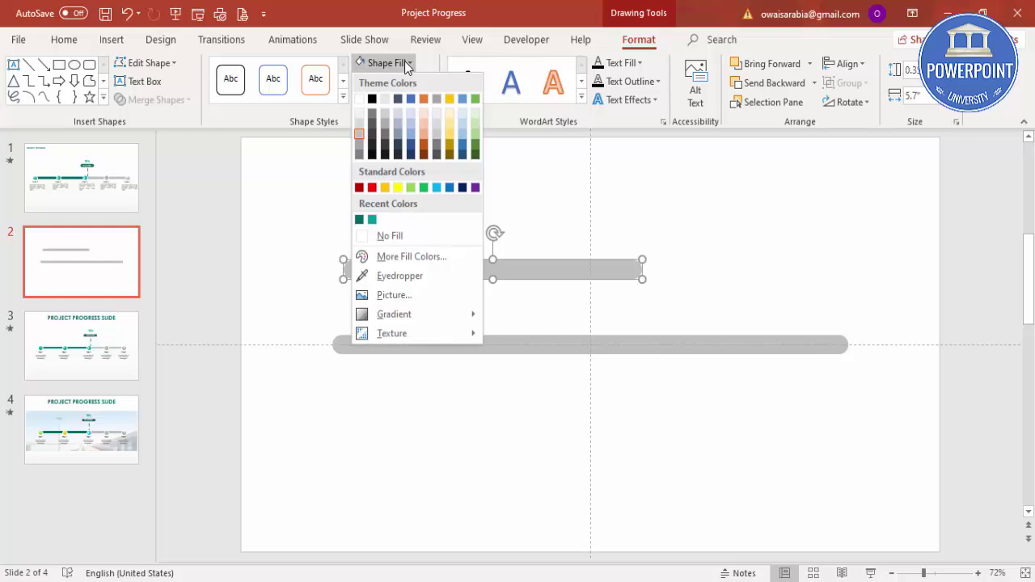
left_click(360, 220)
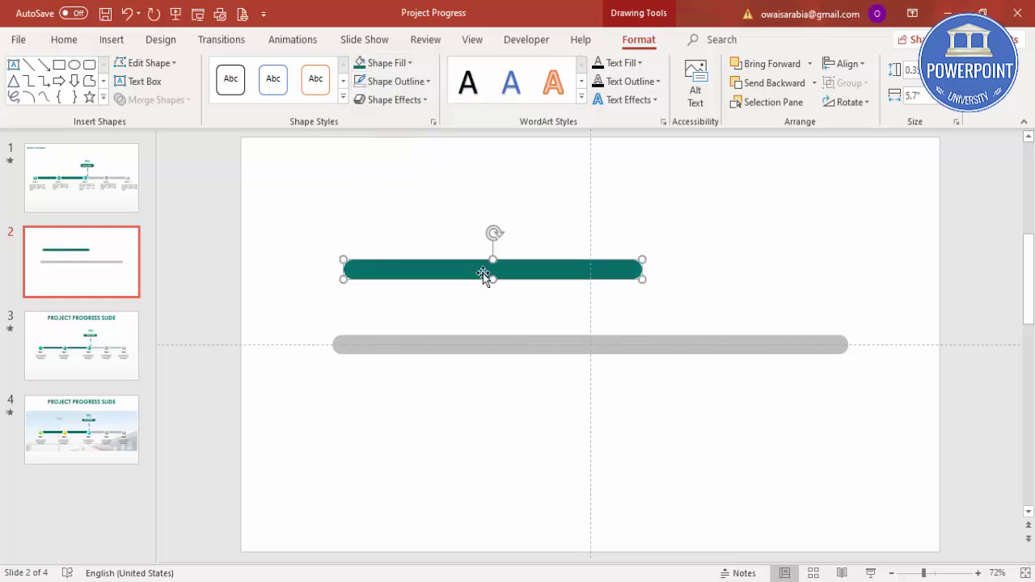
key("Escape")
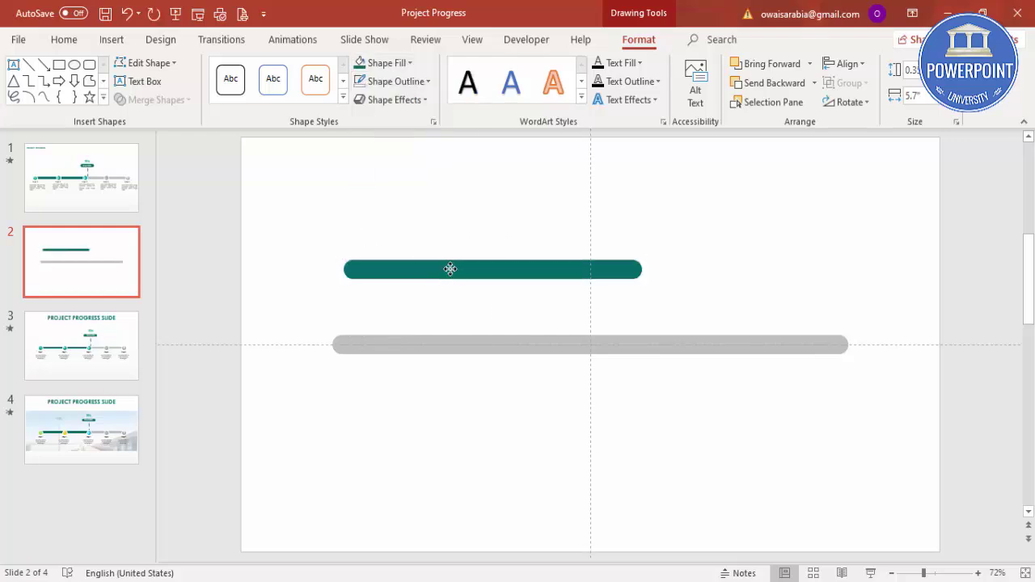
left_click_drag(450, 270, 443, 343)
left_click(538, 243)
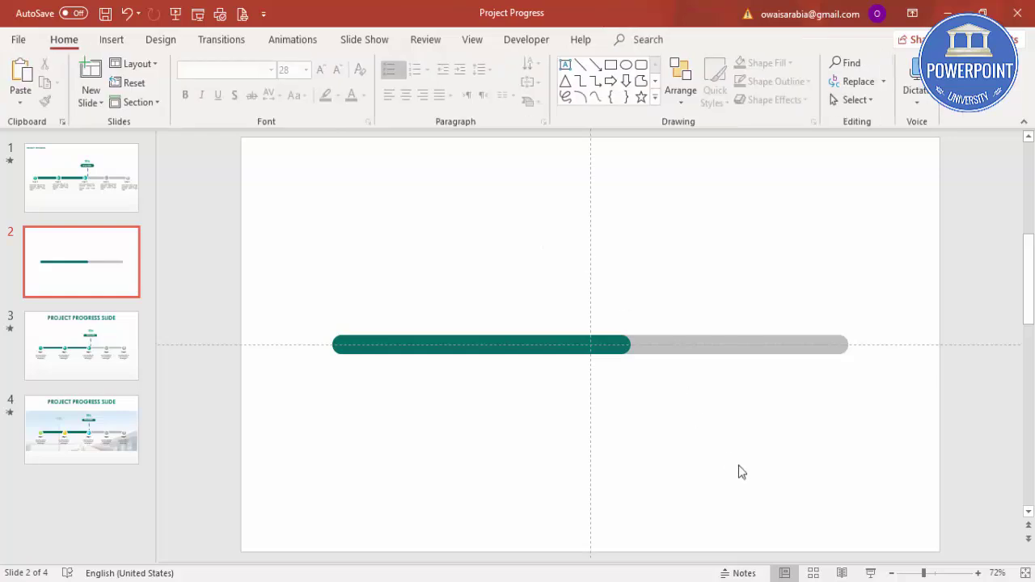
left_click(471, 40)
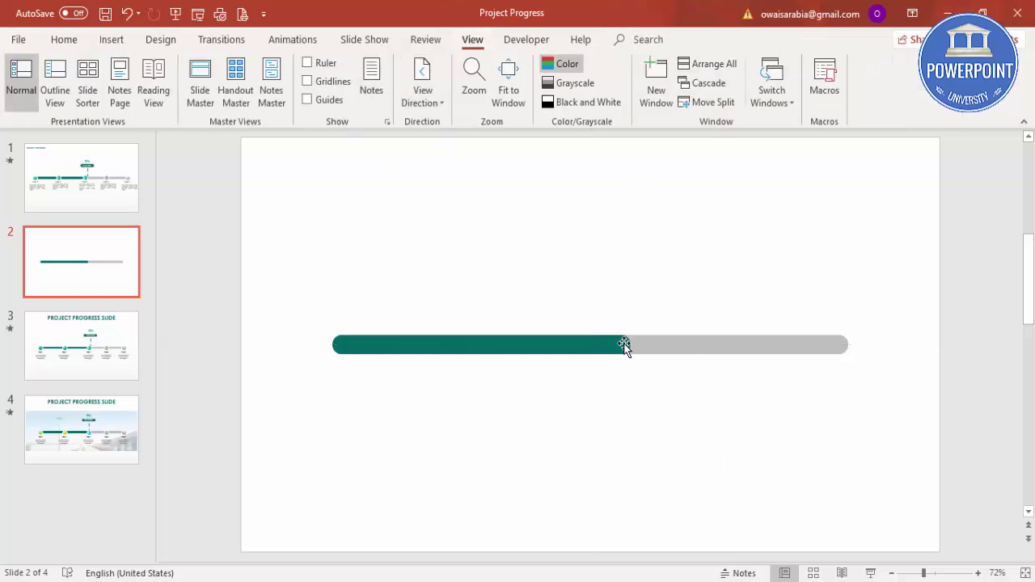
left_click(424, 348)
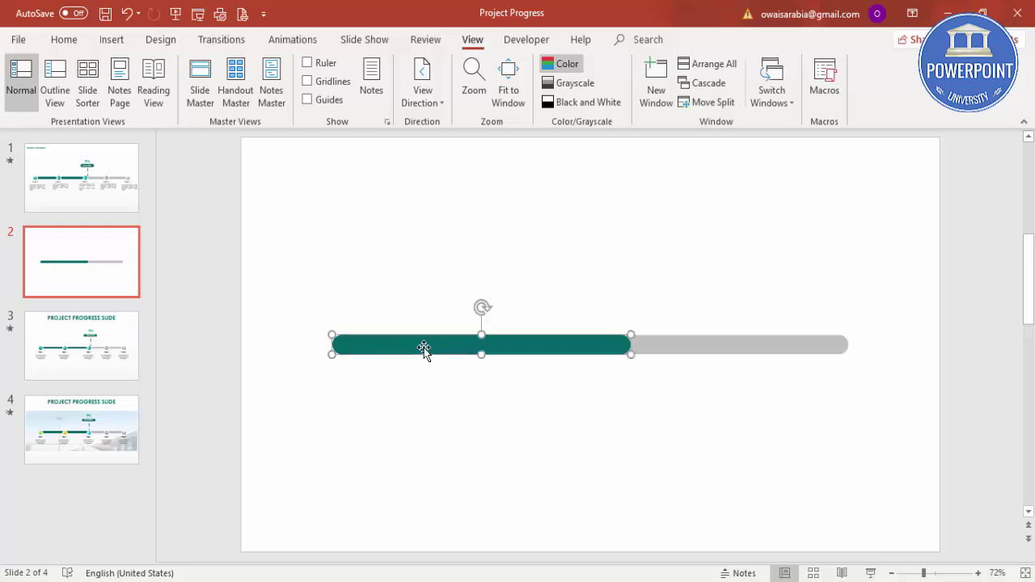
Add a Stretch entrance effect to the teal bar, growing from the left
left_click(291, 39)
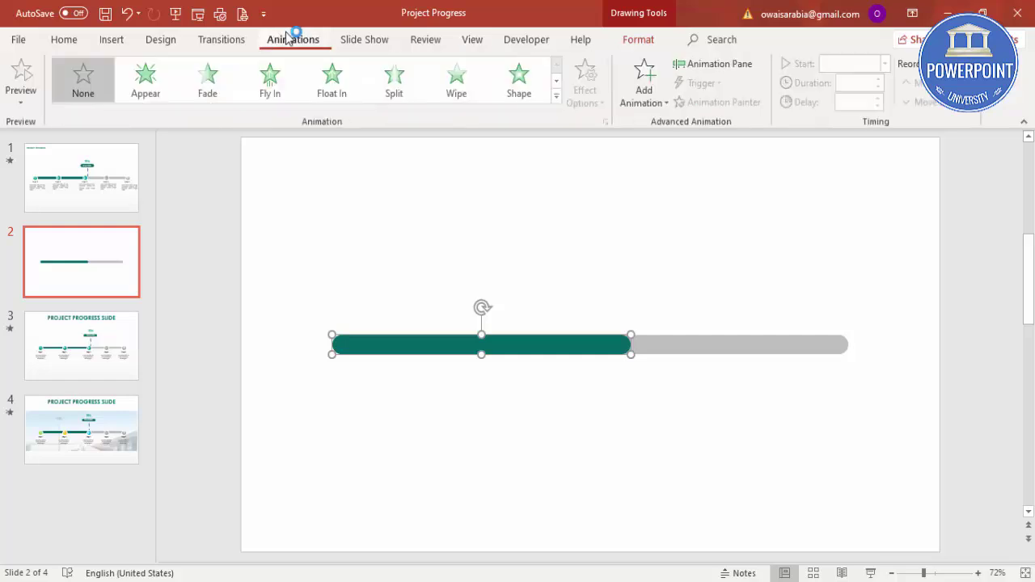
left_click(719, 70)
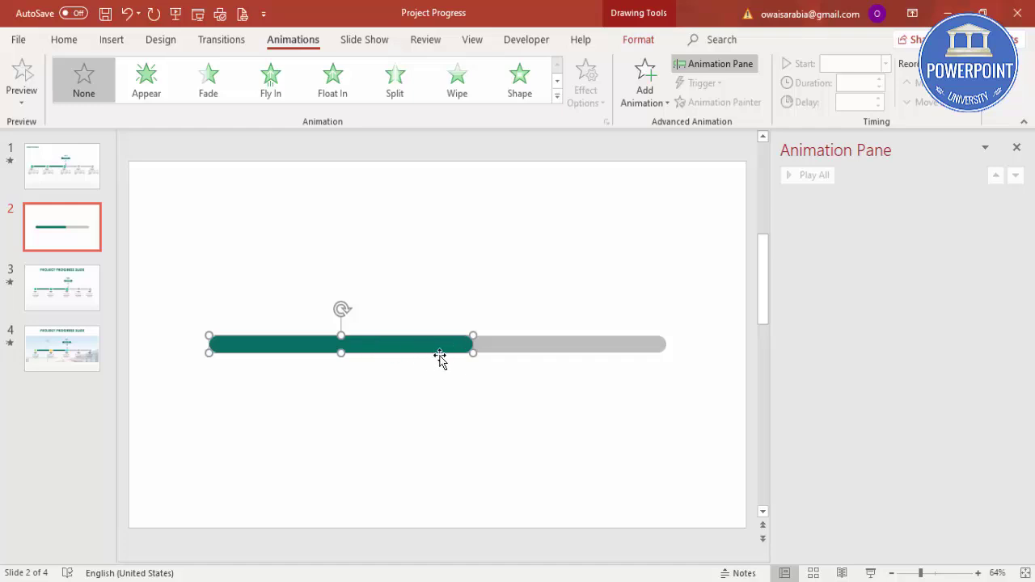
left_click(650, 103)
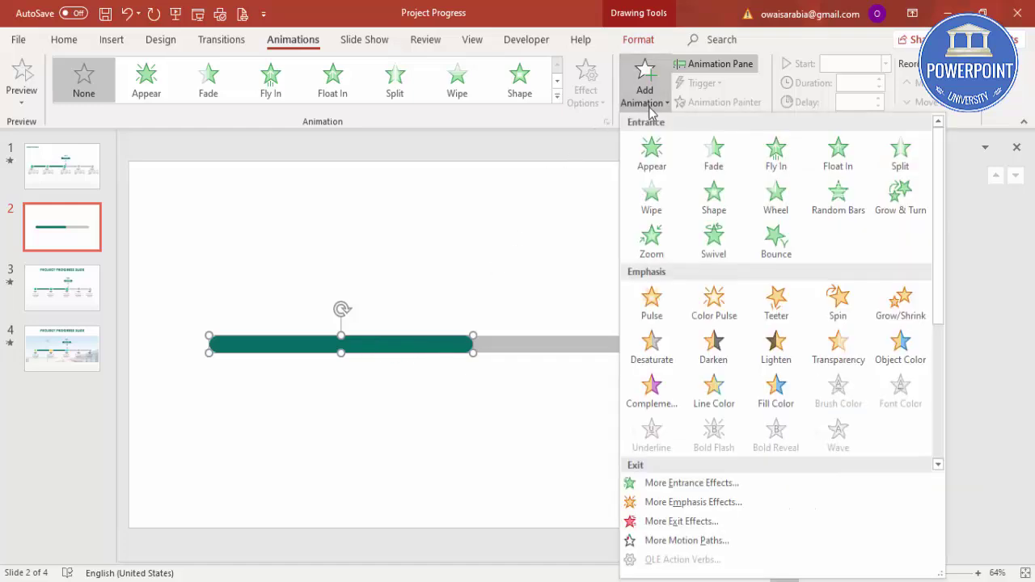
left_click(680, 486)
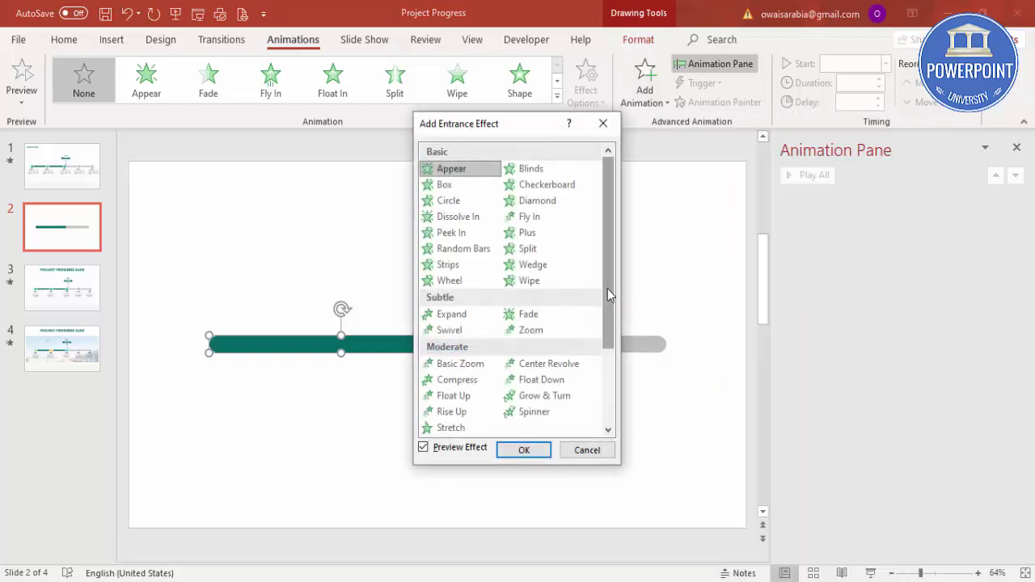
left_click(444, 430)
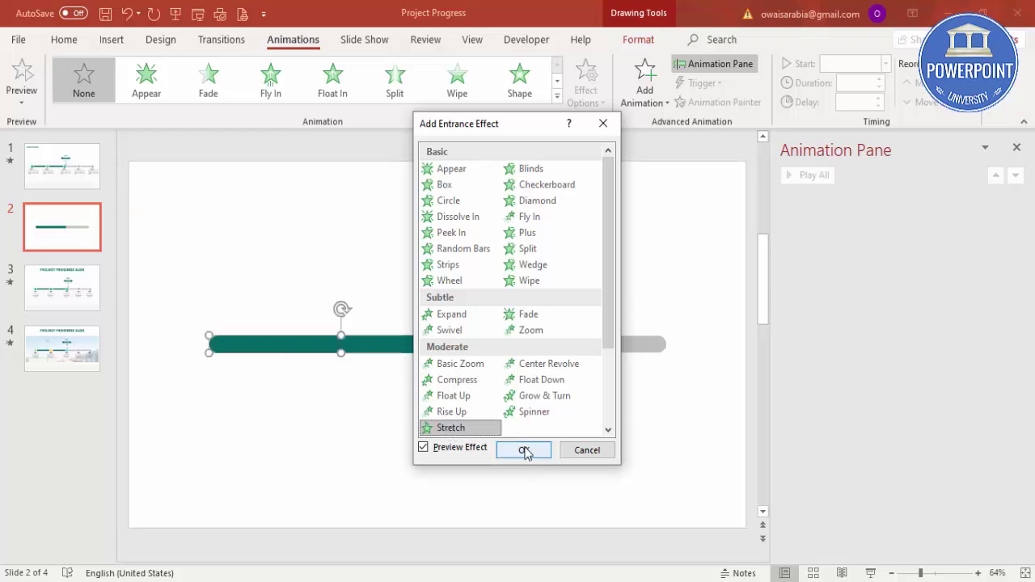
left_click(524, 450)
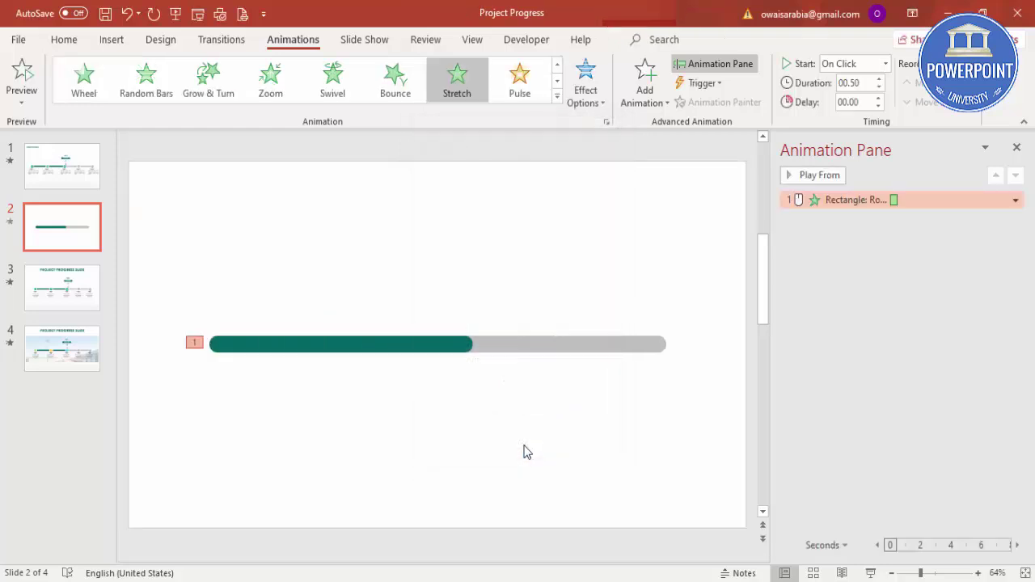
left_click(576, 105)
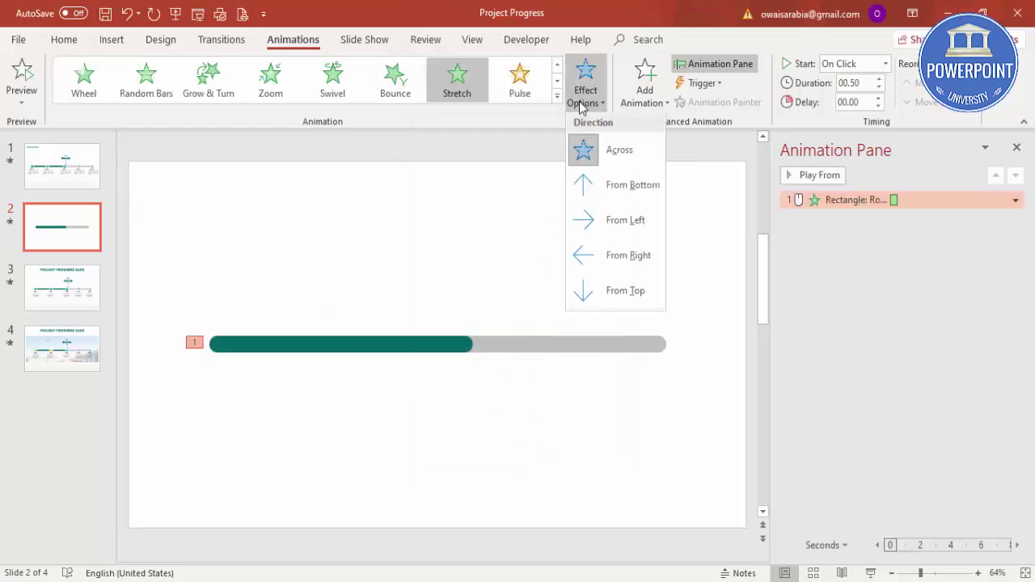
left_click(609, 220)
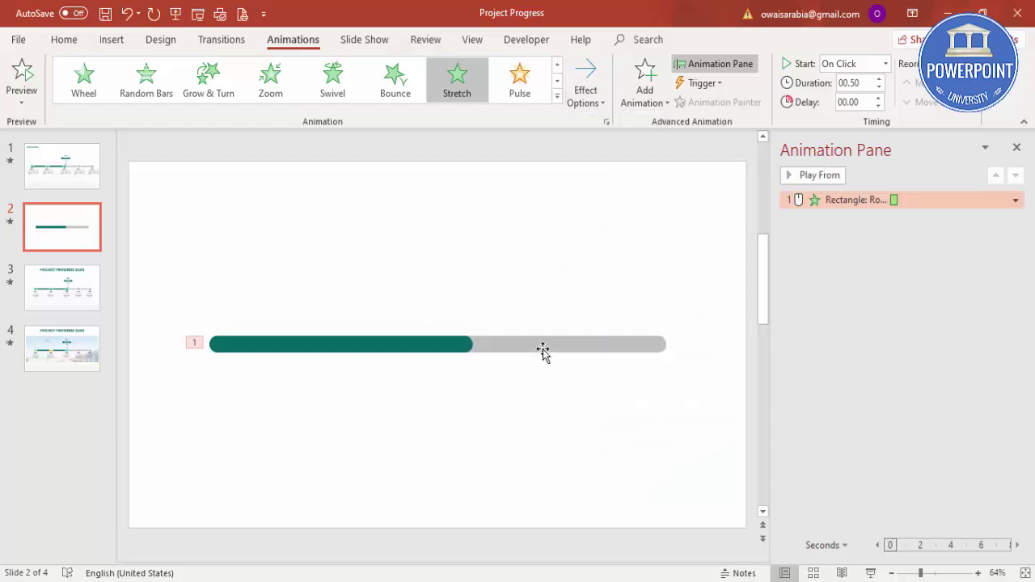
Set the Stretch animation's duration to 2 seconds
double_click(849, 199)
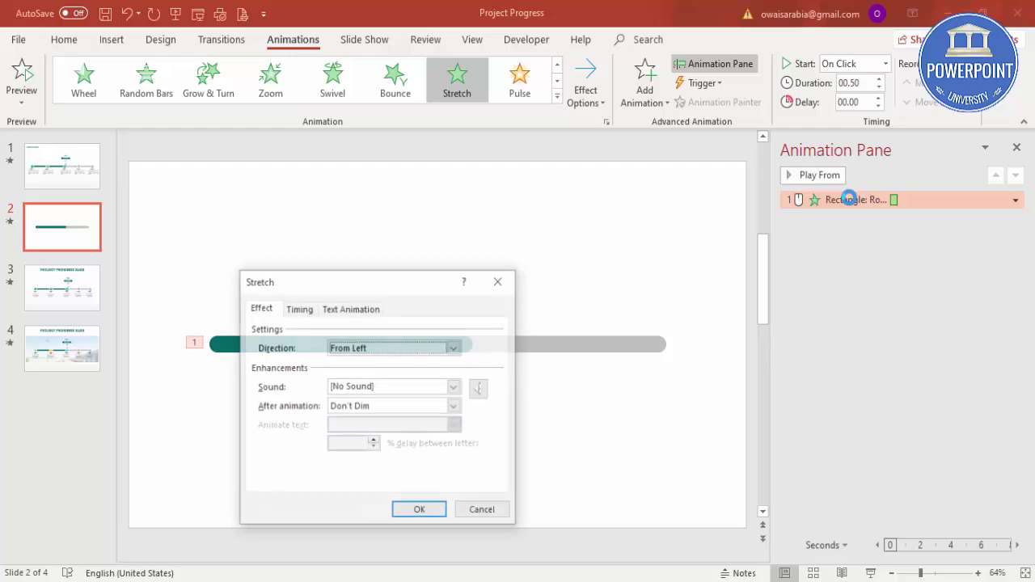
left_click(304, 309)
left_click(418, 369)
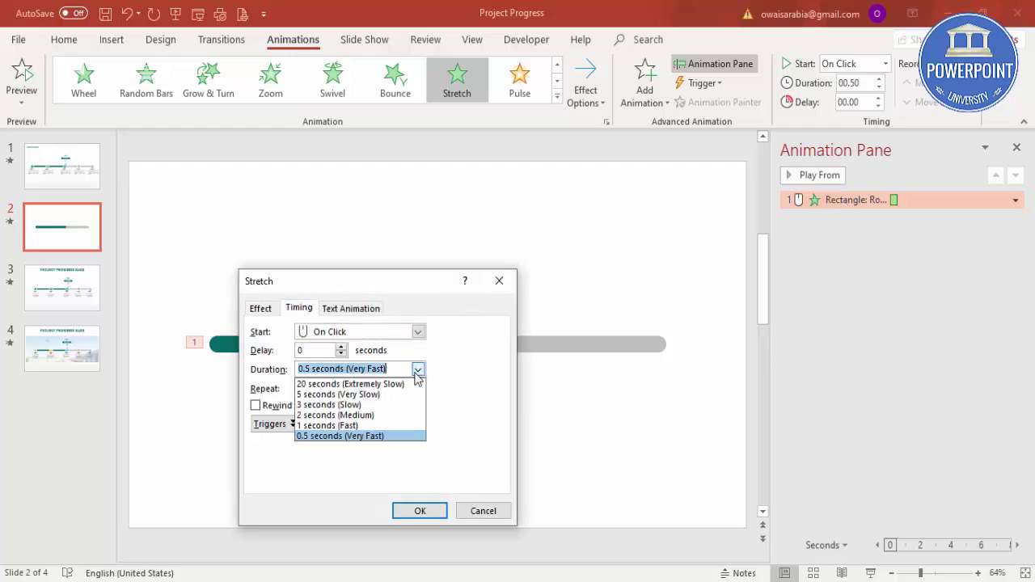
left_click(372, 416)
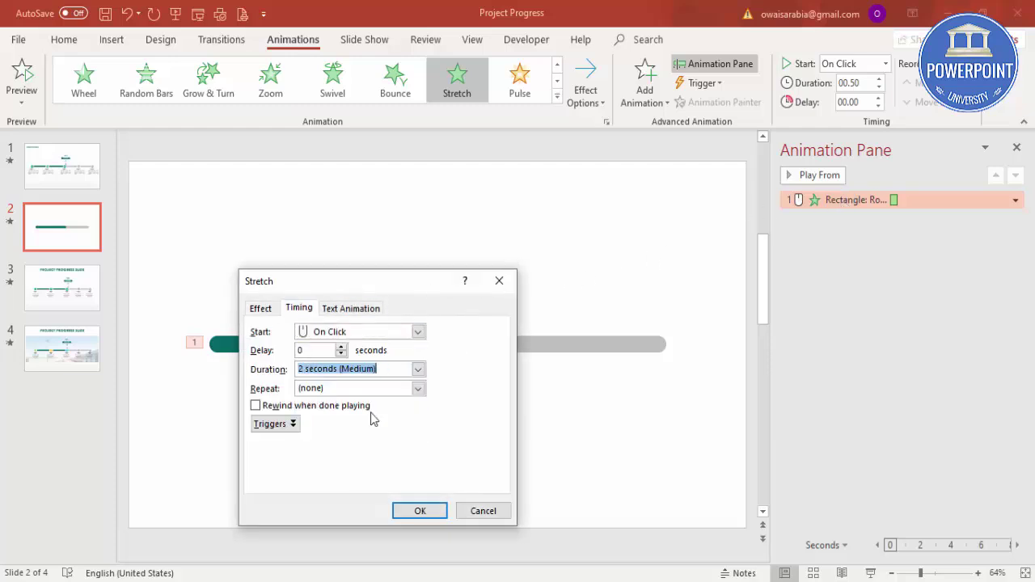
left_click(418, 511)
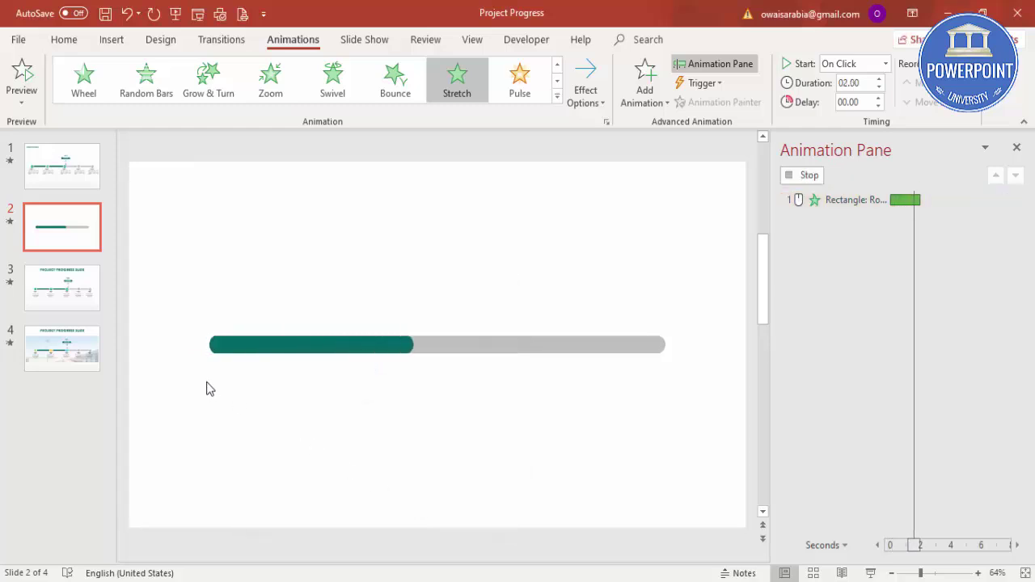
left_click(498, 318)
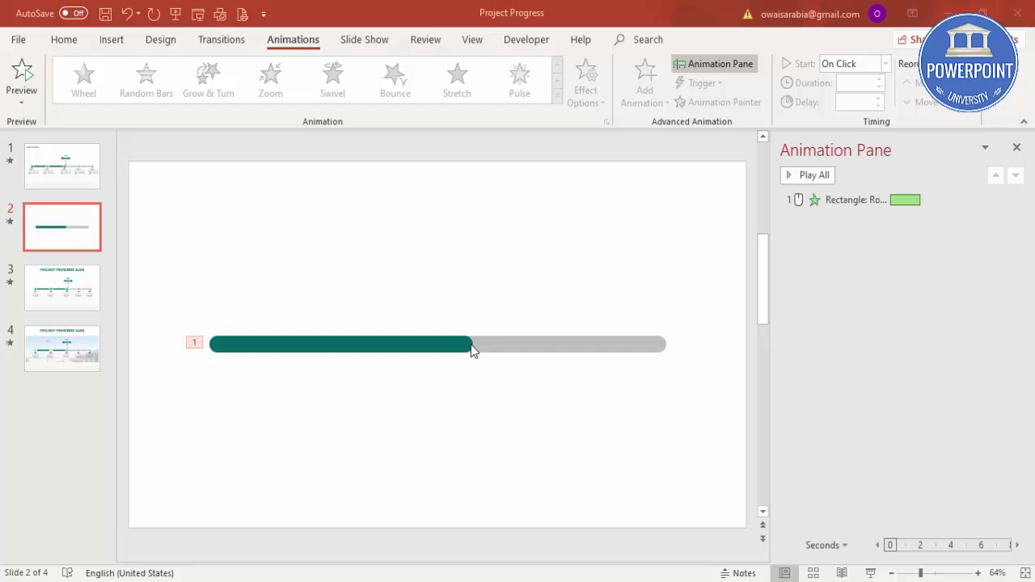
Draw a straight vertical line rising from the teal bar's right end
left_click(114, 47)
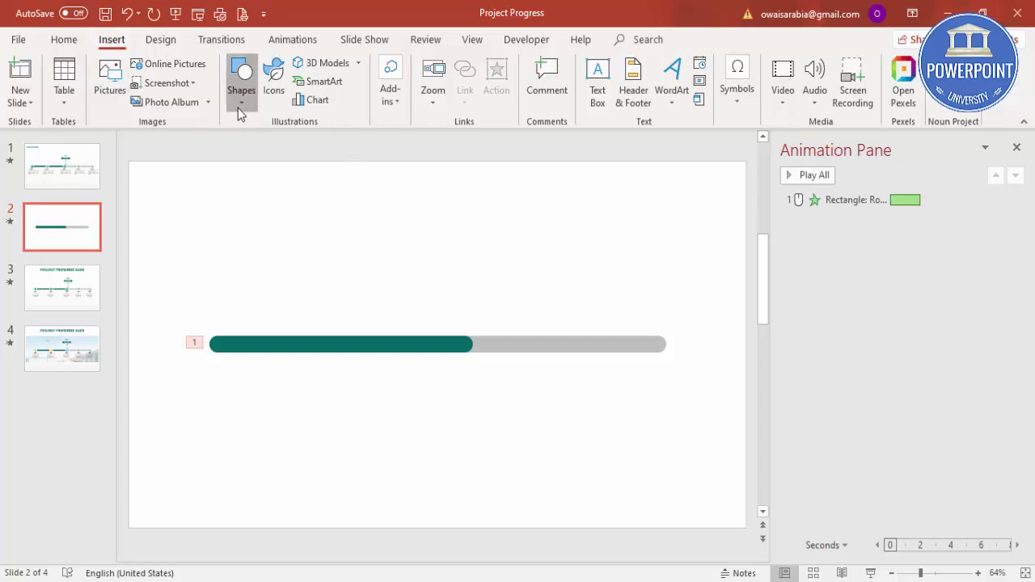
left_click(241, 89)
left_click(235, 190)
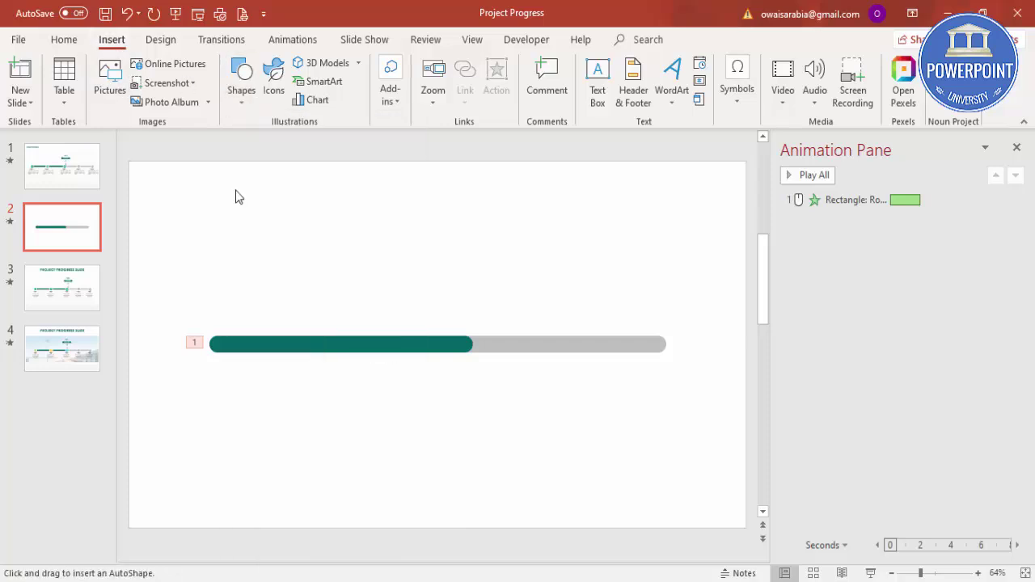
left_click_drag(469, 277, 473, 335)
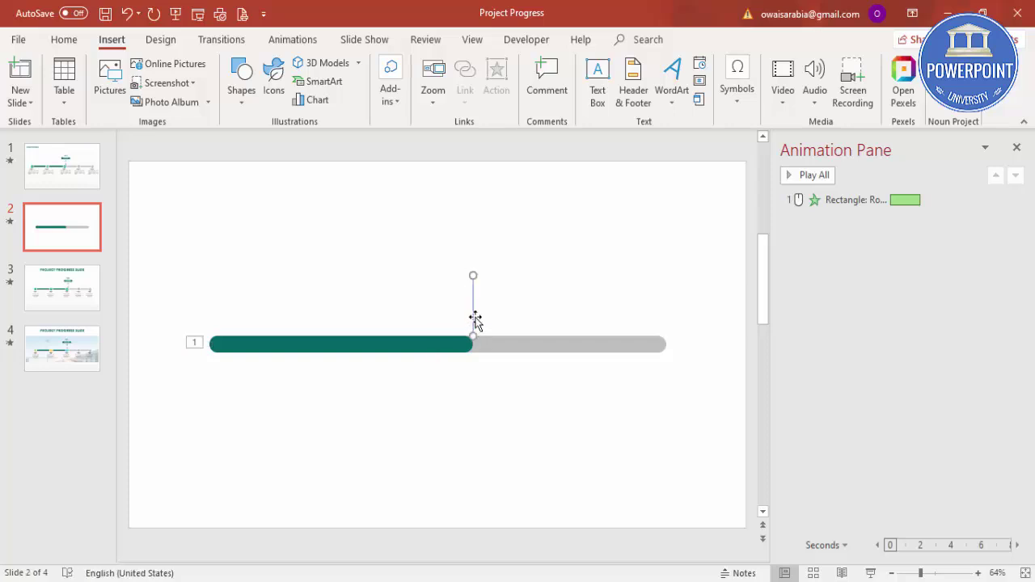
left_click_drag(474, 299, 466, 292)
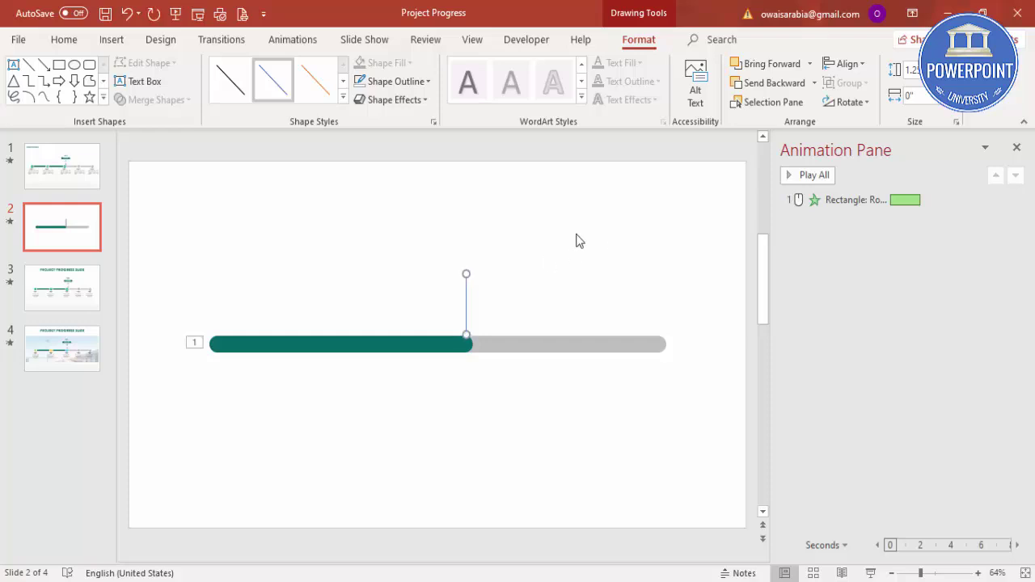
Give the vertical marker line a dashed outline style
left_click(396, 82)
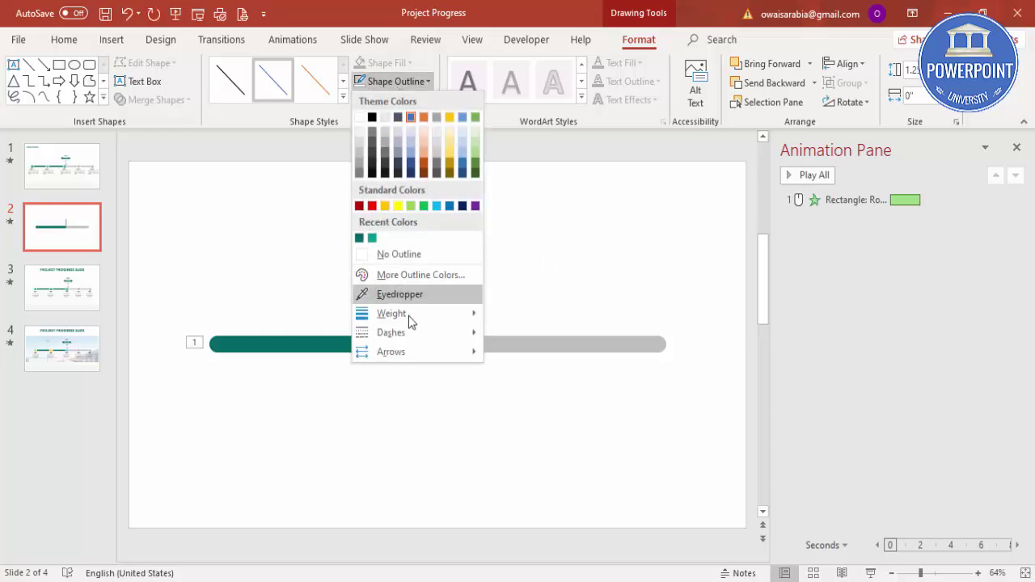
mouse_move(413, 333)
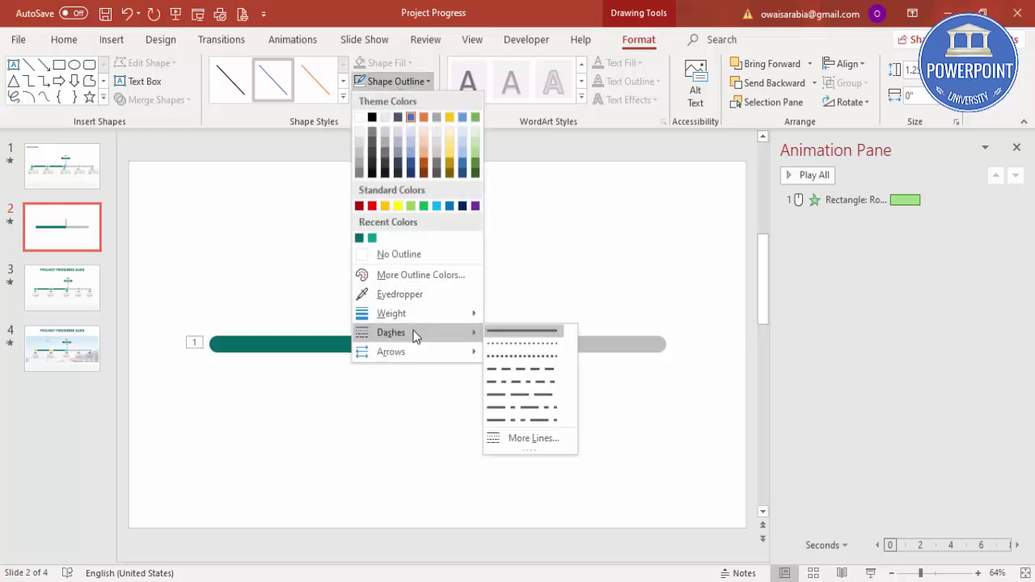
left_click(547, 379)
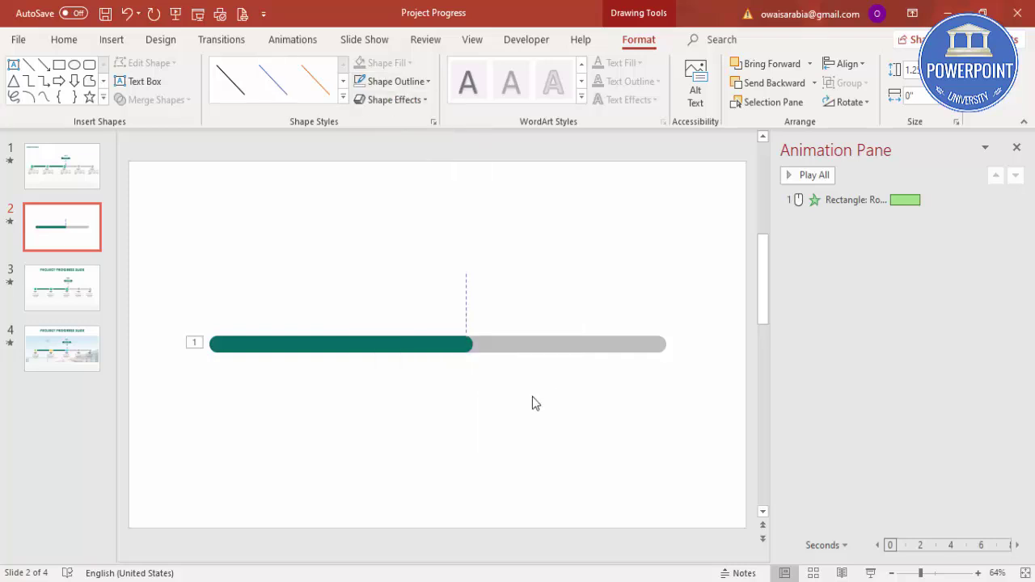
left_click(532, 396)
left_click(120, 39)
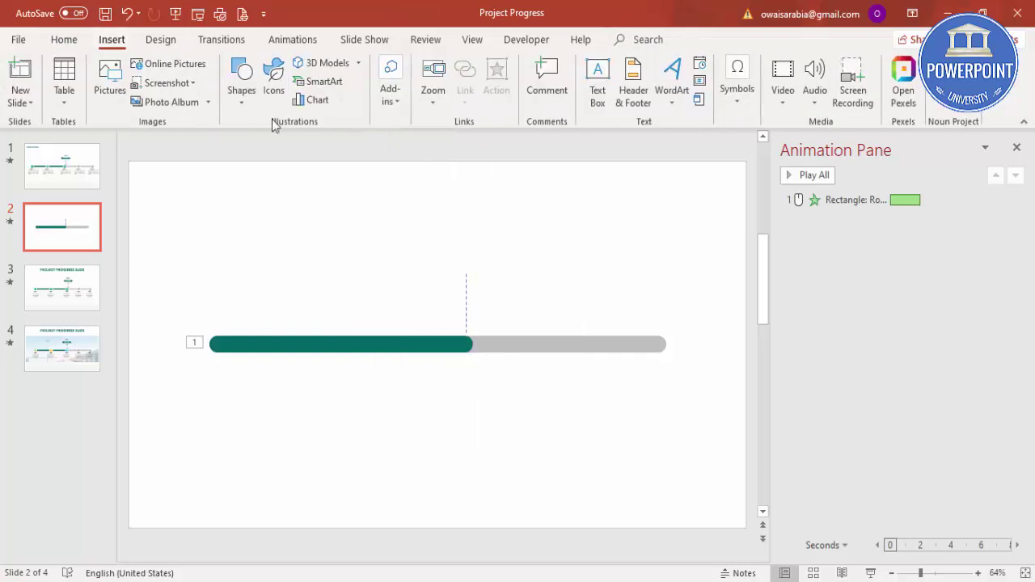
Draw a slim pill-shaped rounded rectangle above the dashed line, filled teal with no outline
left_click(241, 85)
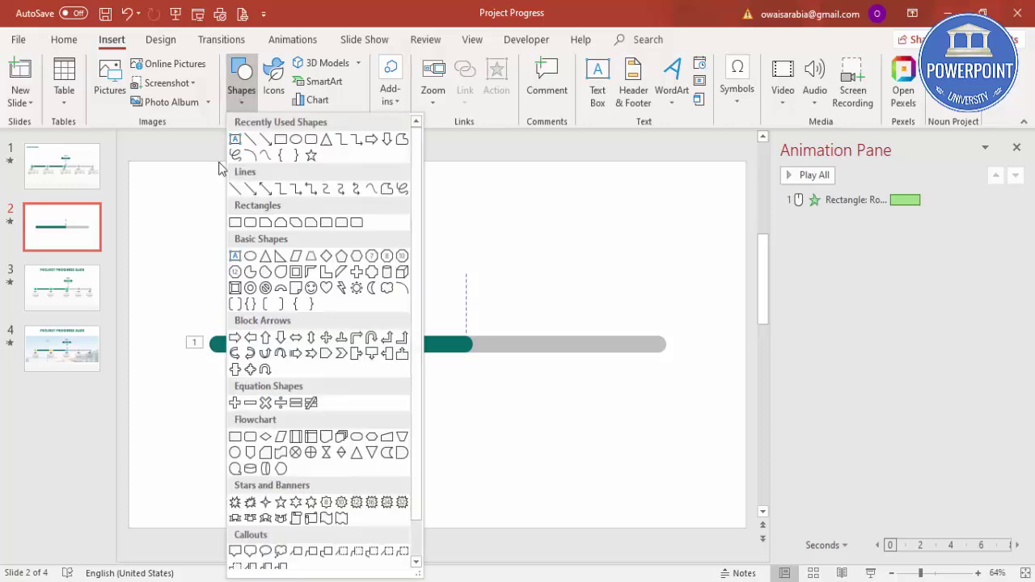
left_click(250, 222)
left_click_drag(433, 231, 552, 266)
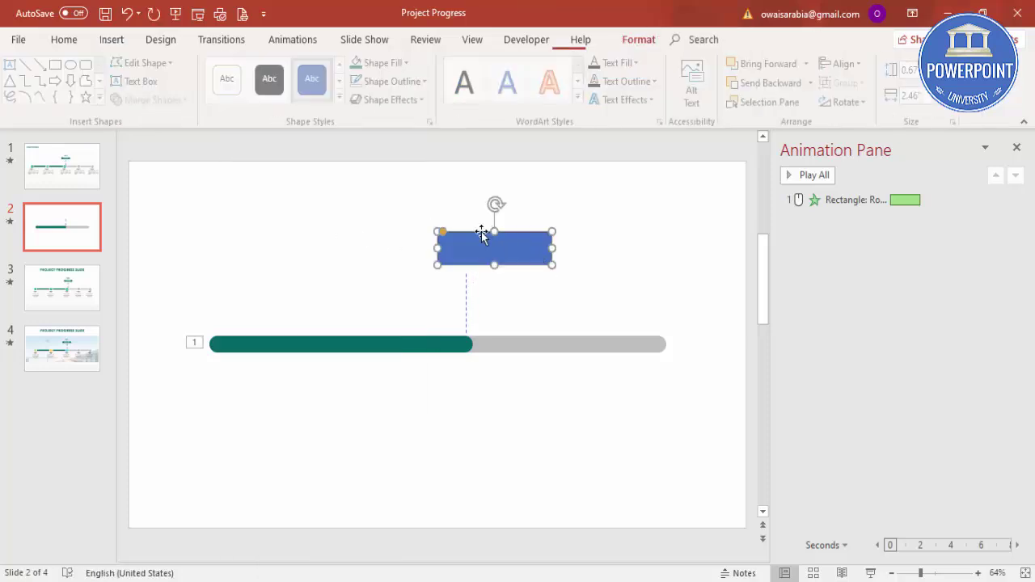
left_click_drag(442, 233, 490, 254)
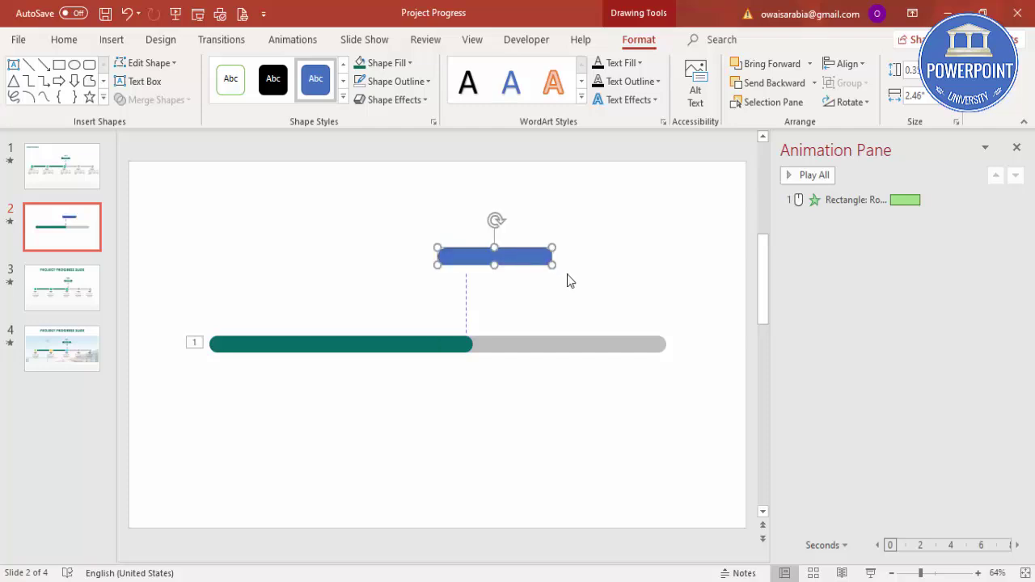
left_click_drag(552, 265, 488, 258)
left_click(360, 65)
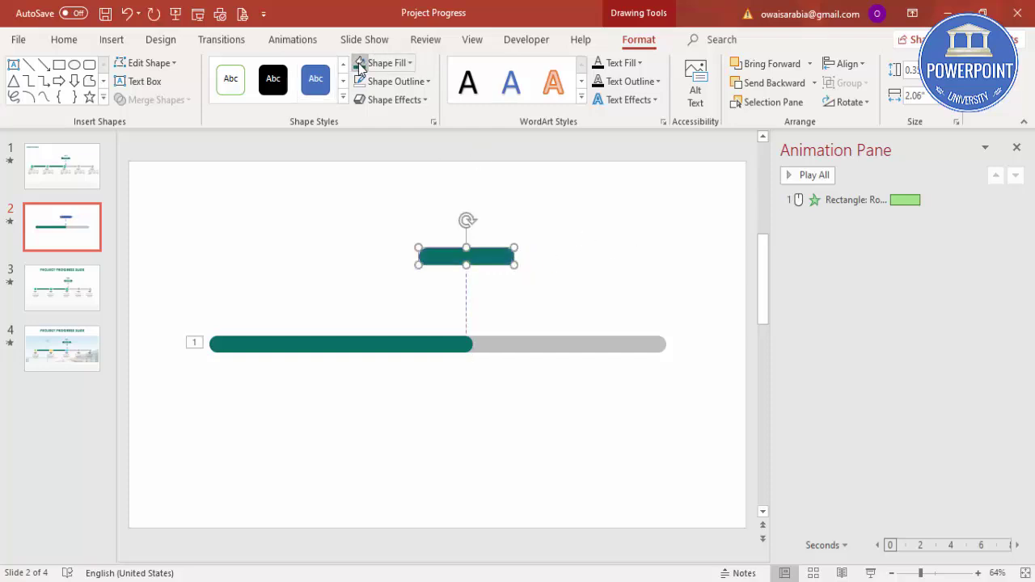
left_click(408, 65)
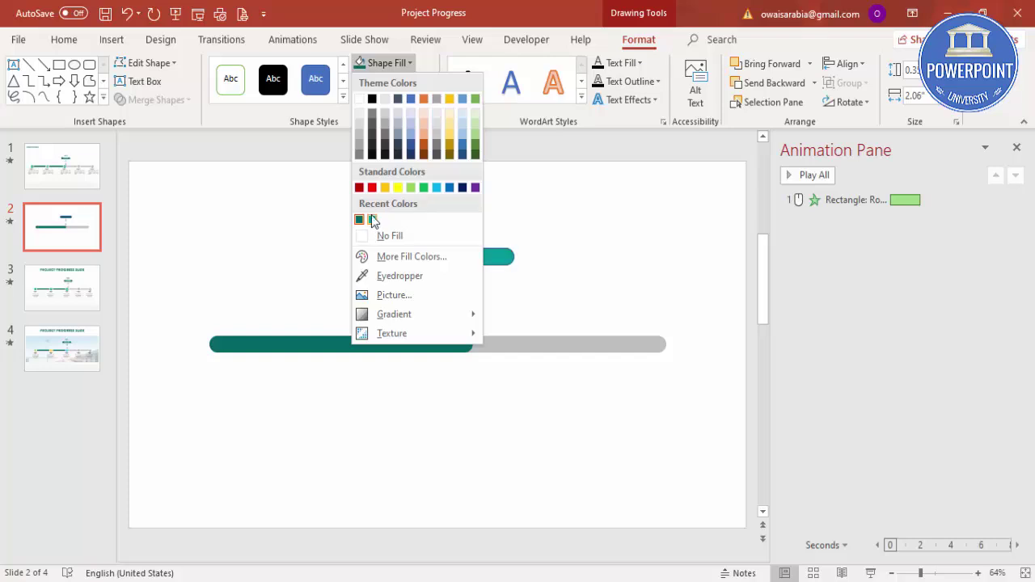
left_click(373, 220)
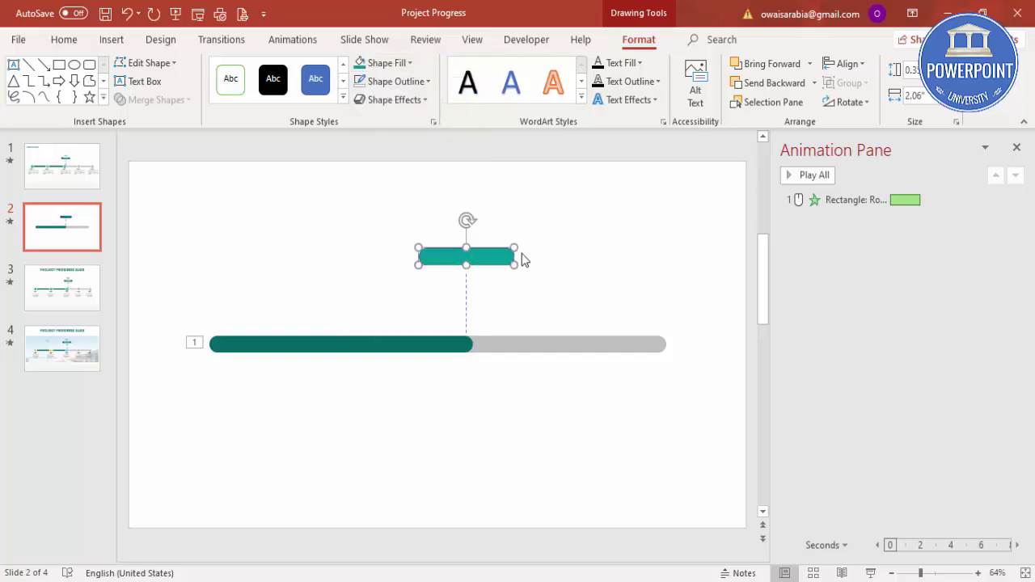
left_click(399, 81)
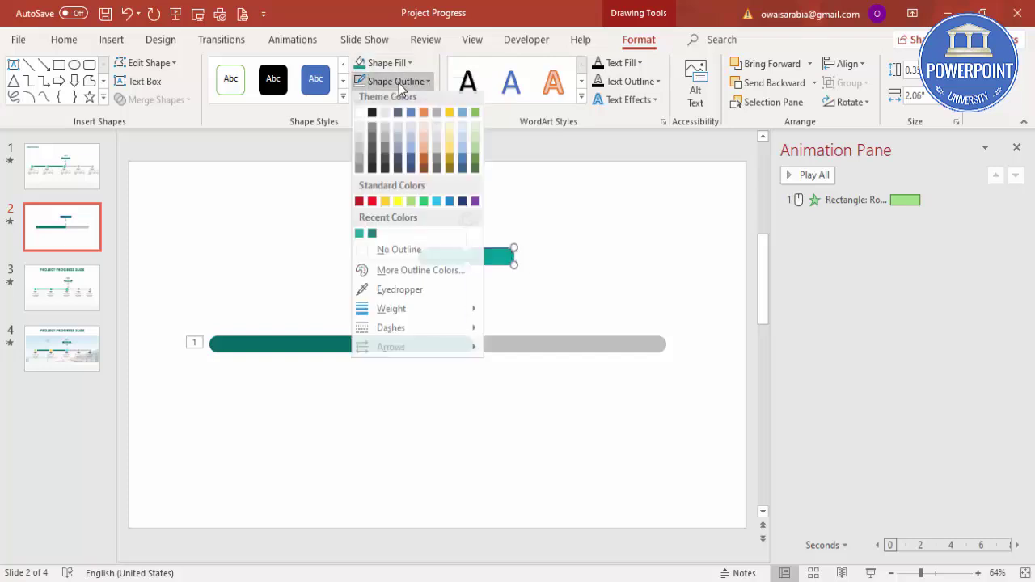
left_click(395, 250)
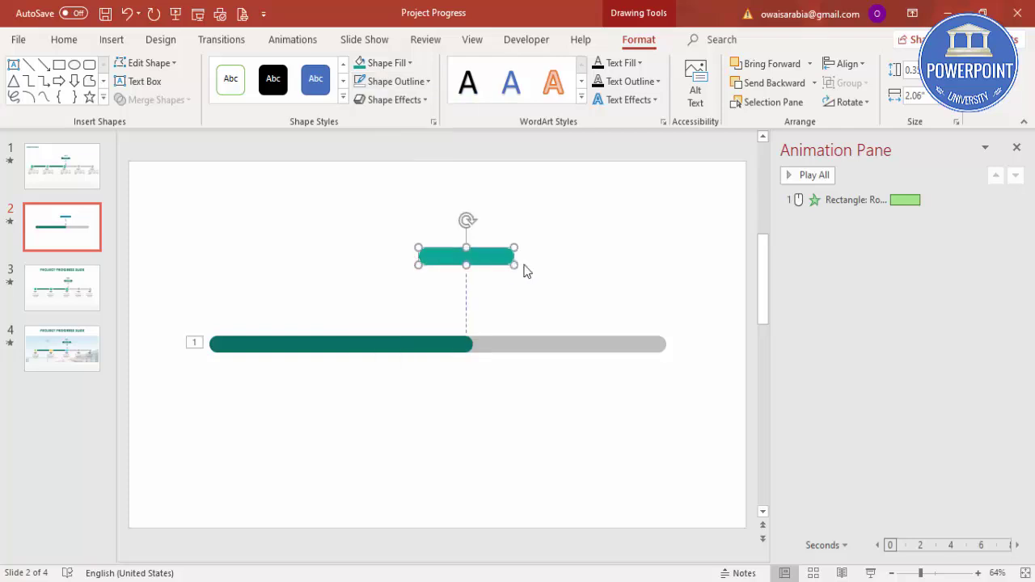
Label the pill 'COMPLETED' in bold, smaller 16 pt text
type("COMPLETED")
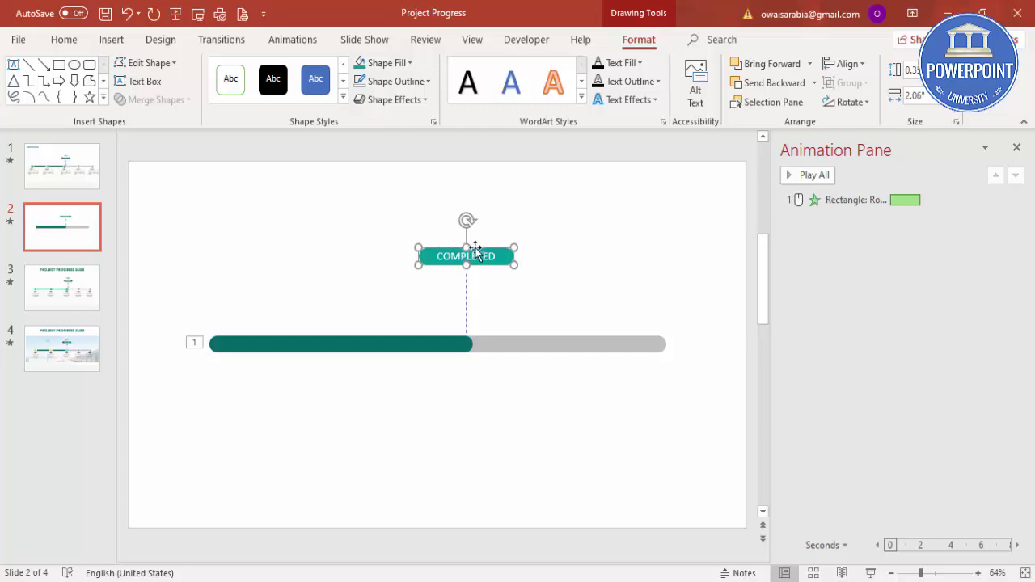
left_click(64, 39)
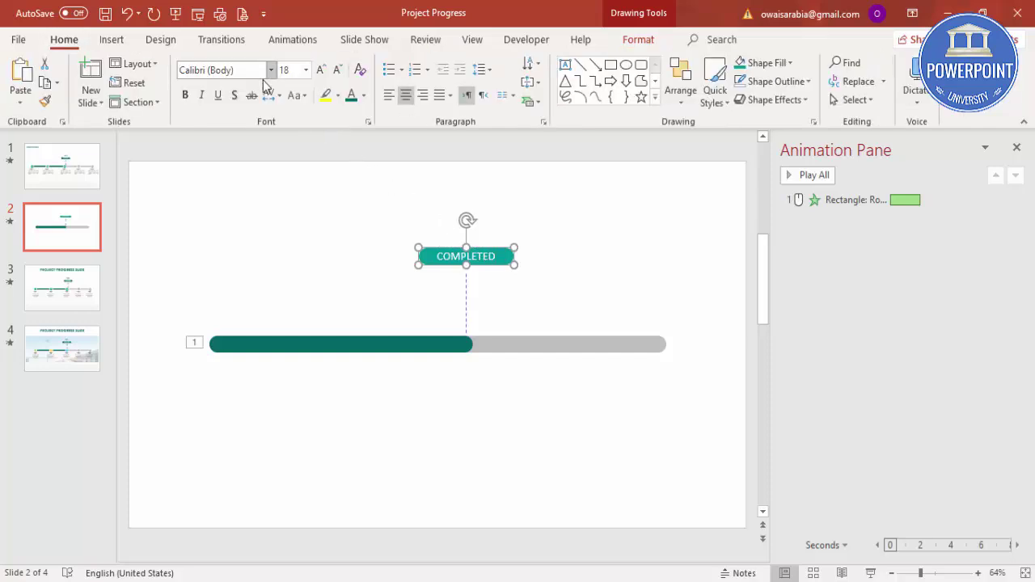
left_click(338, 73)
left_click(184, 95)
left_click(336, 210)
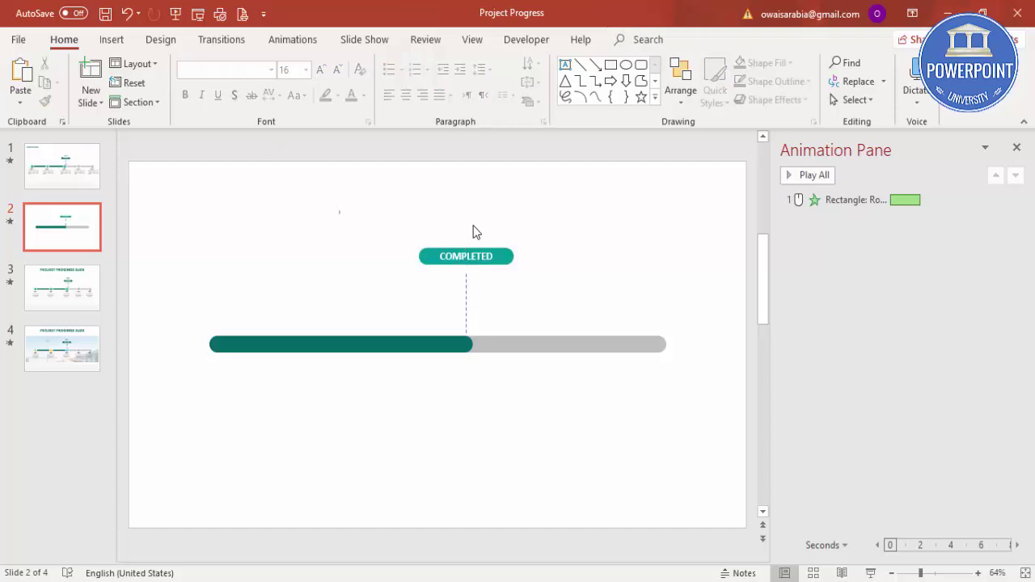
Draw an empty text box above the COMPLETED label
left_click(122, 33)
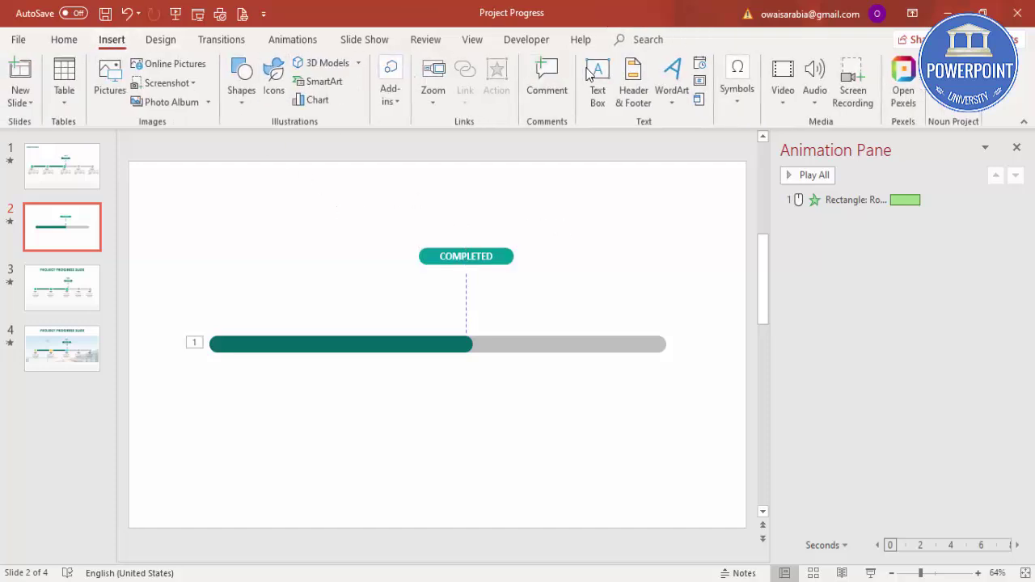
left_click(597, 87)
left_click_drag(455, 203, 507, 237)
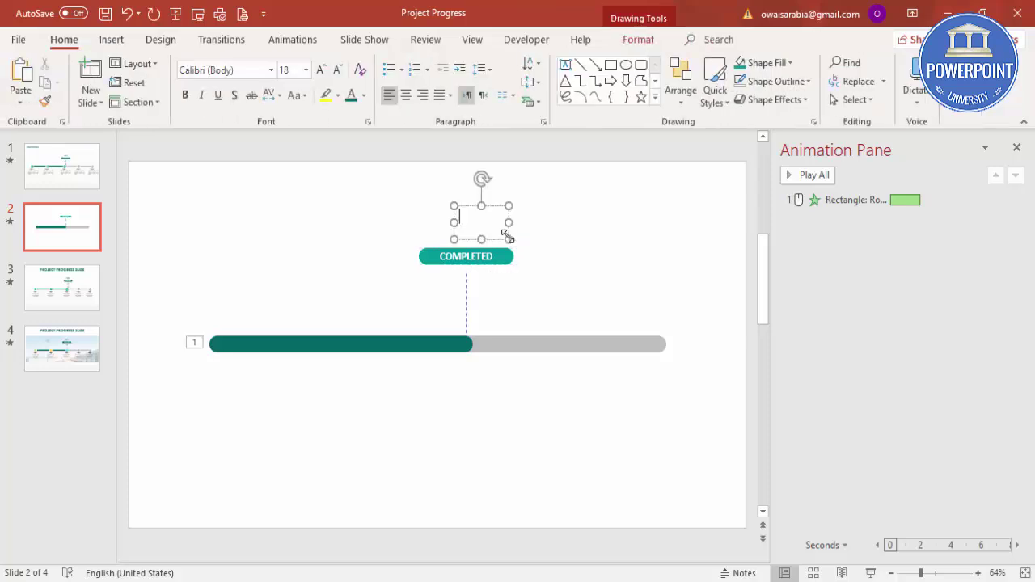
Enter '70%' centred, bold and enlarged to 28 pt, positioned just above COMPLETED
type("70%")
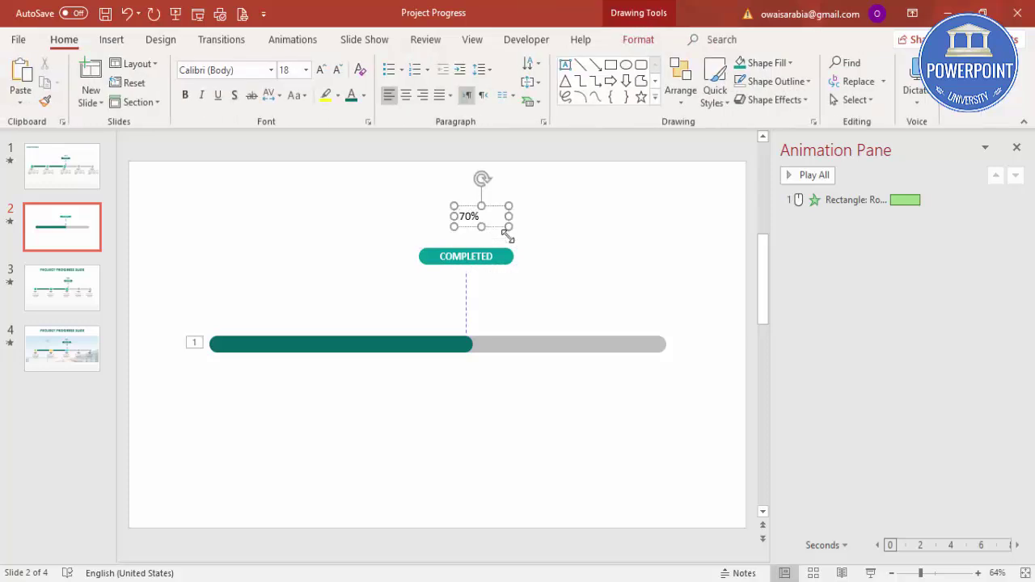
left_click(408, 97)
left_click(186, 97)
left_click(322, 73)
left_click(322, 73)
left_click(321, 73)
left_click_drag(501, 203, 482, 222)
left_click(521, 415)
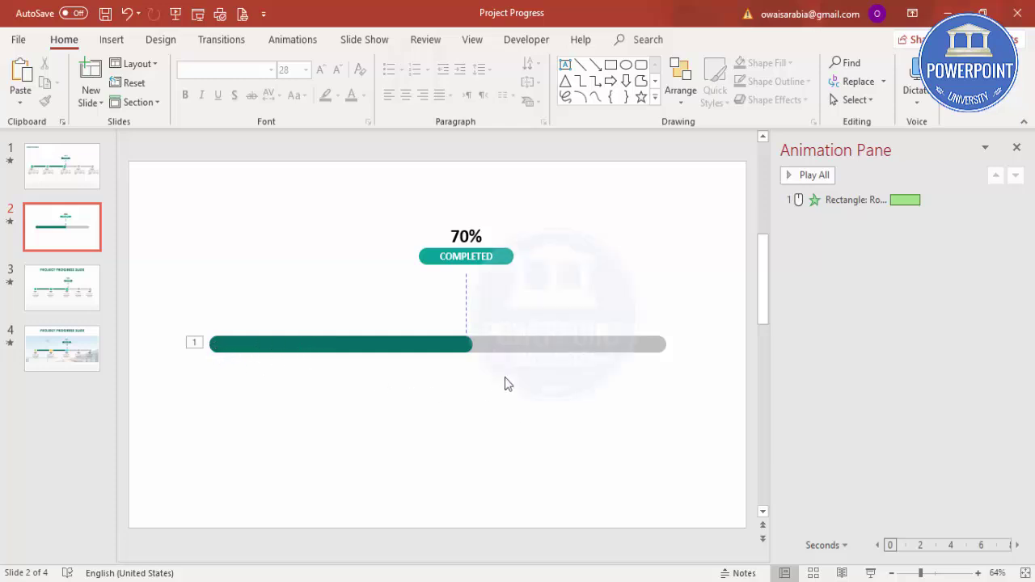
Insert a circle below the bar, filled light green with no outline
left_click(112, 40)
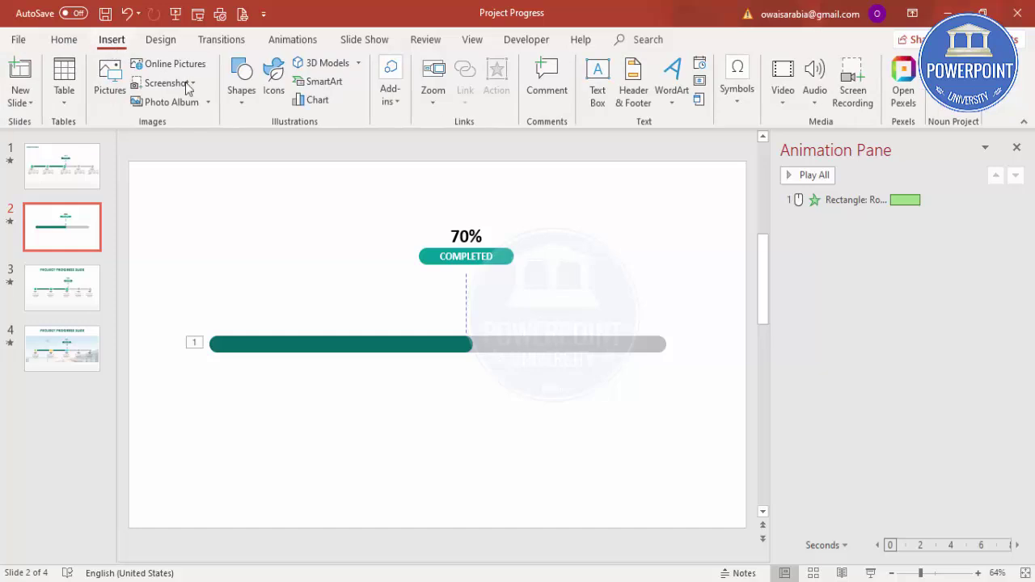
left_click(241, 93)
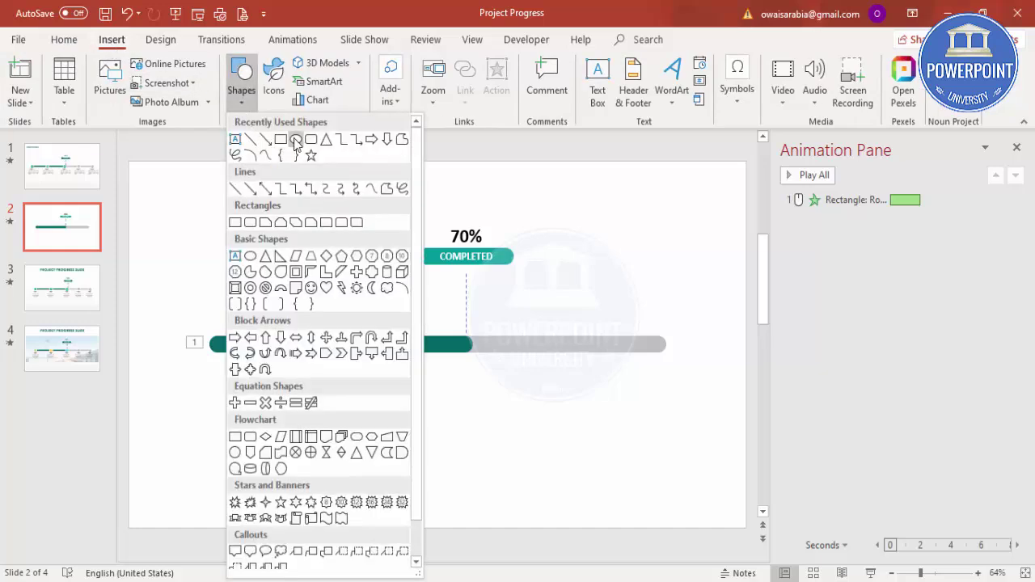
left_click(250, 256)
left_click(255, 396)
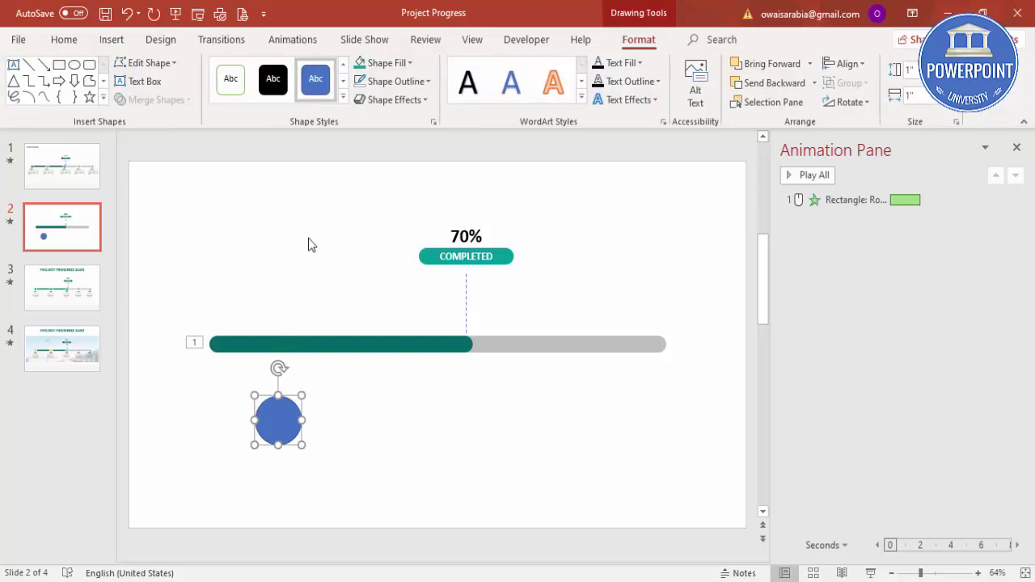
left_click(391, 64)
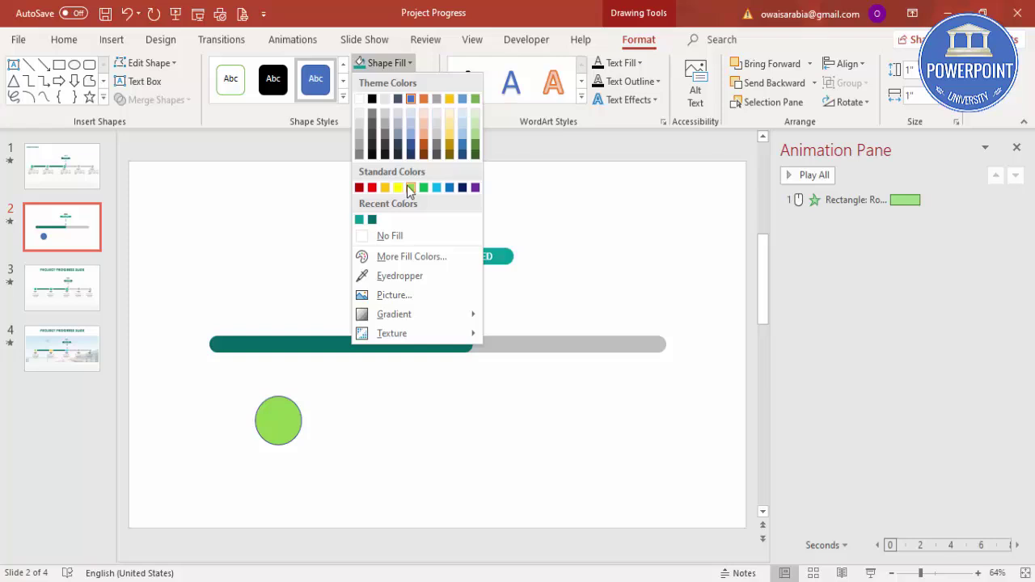
left_click(410, 187)
left_click(411, 82)
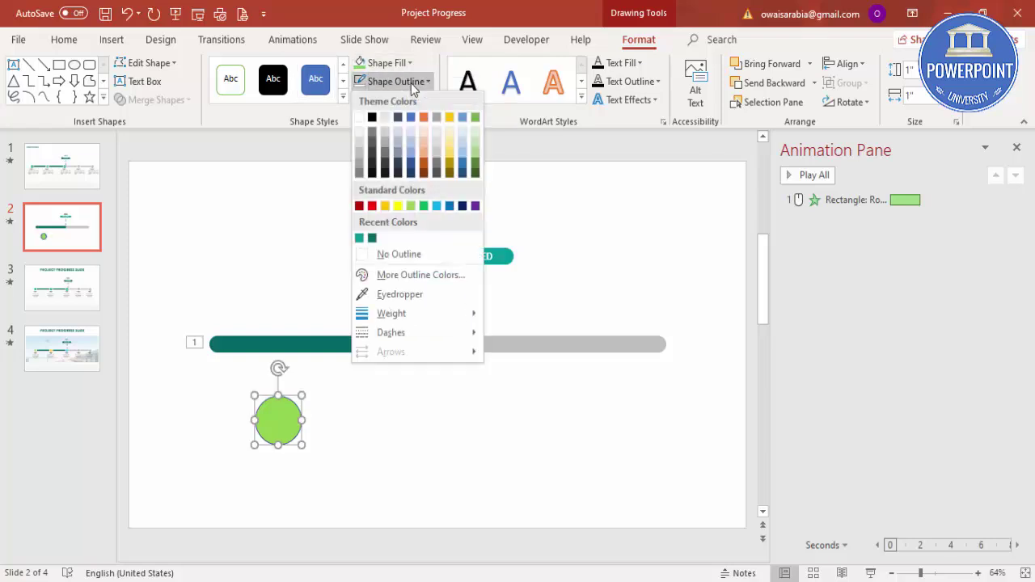
left_click(407, 253)
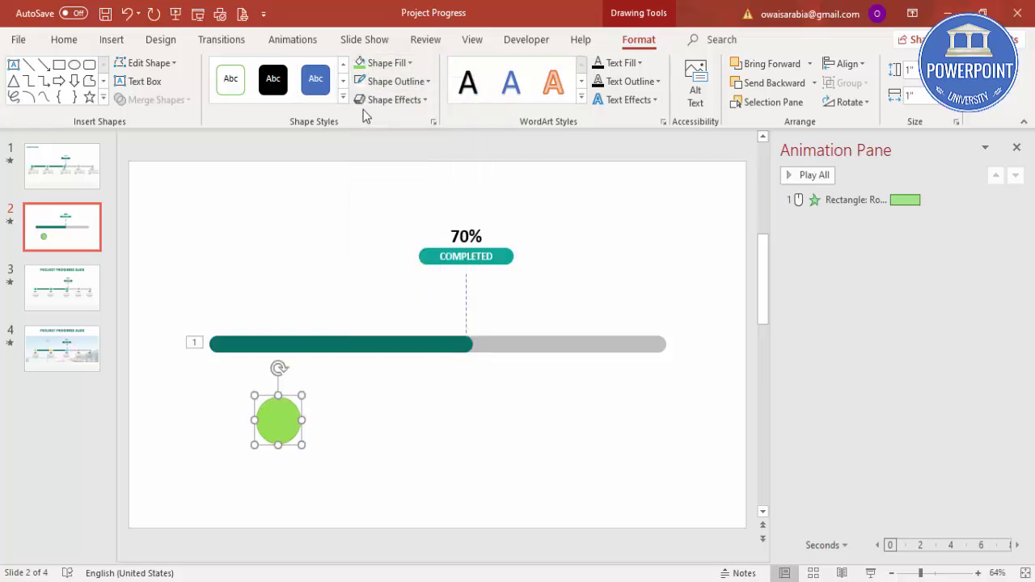
Give the circle a 2¼ pt outline and place it on the bar's left end
left_click(389, 82)
mouse_move(415, 318)
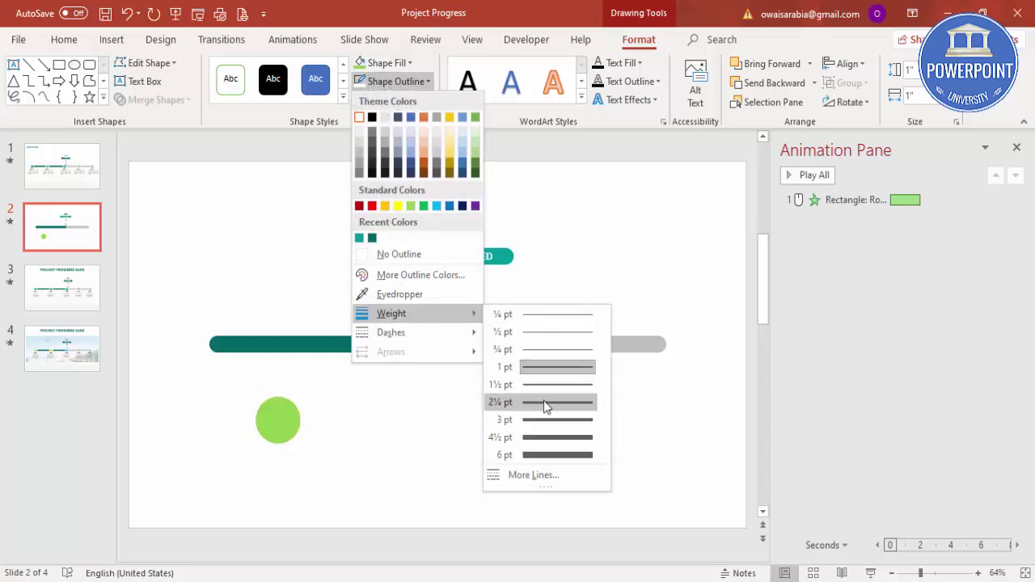
left_click(543, 400)
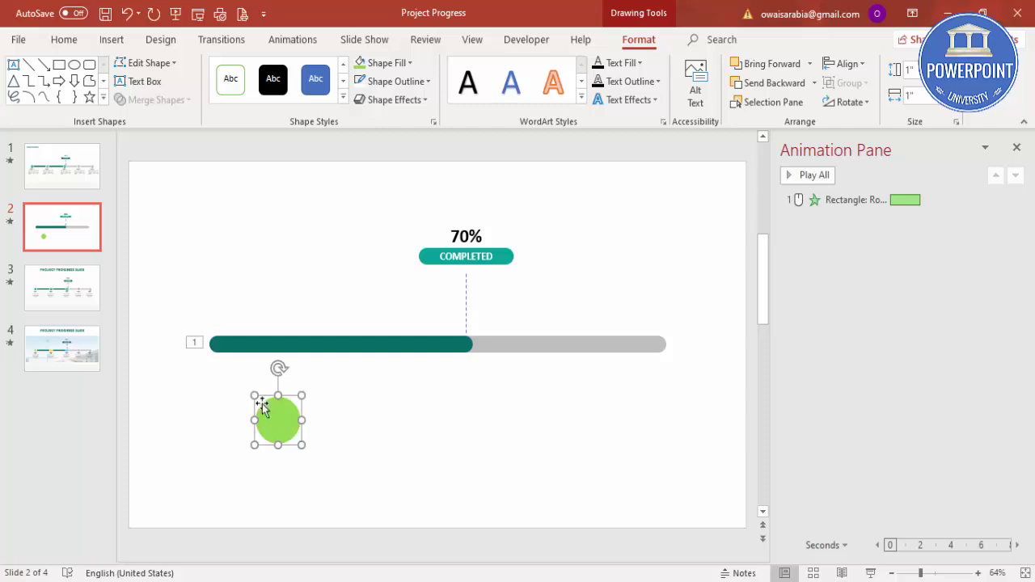
left_click_drag(253, 395, 273, 413)
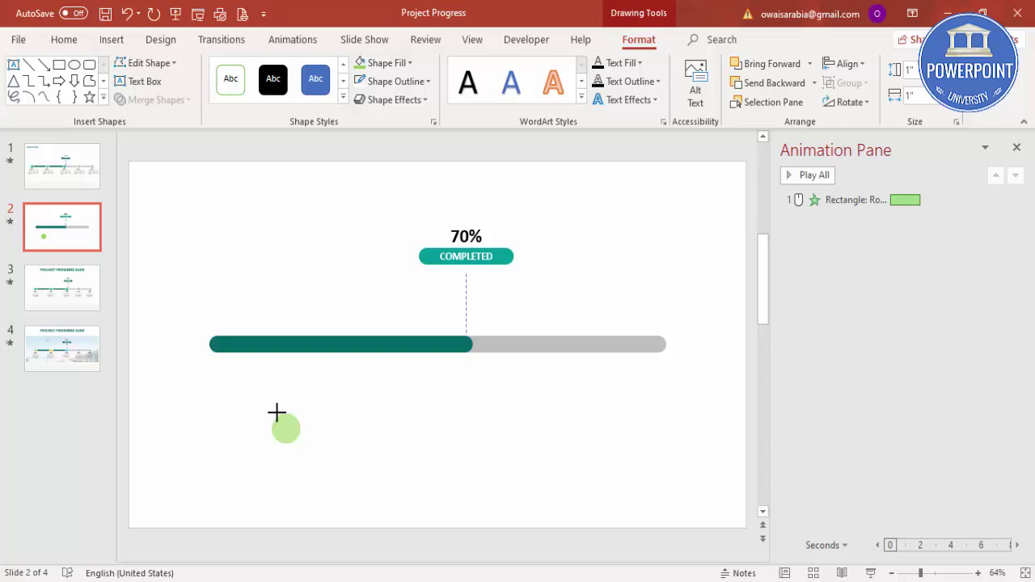
mouse_move(277, 414)
left_mouse_down()
mouse_move(225, 338)
mouse_move(203, 331)
mouse_move(231, 357)
mouse_move(213, 344)
left_mouse_up()
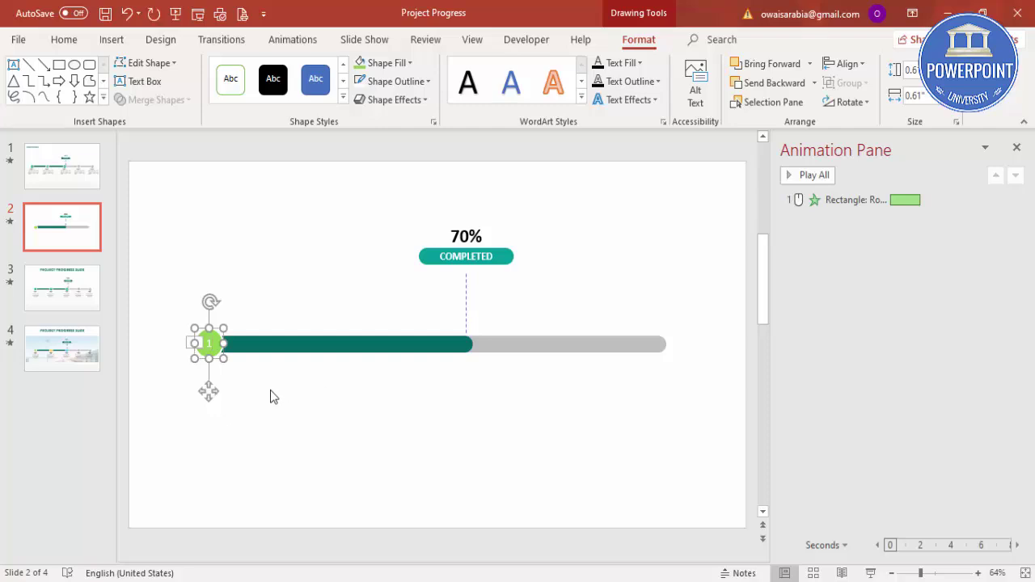
Add a 'Stage 01' text box beneath the first circle
left_click(272, 397)
left_click(213, 337)
left_click(242, 388)
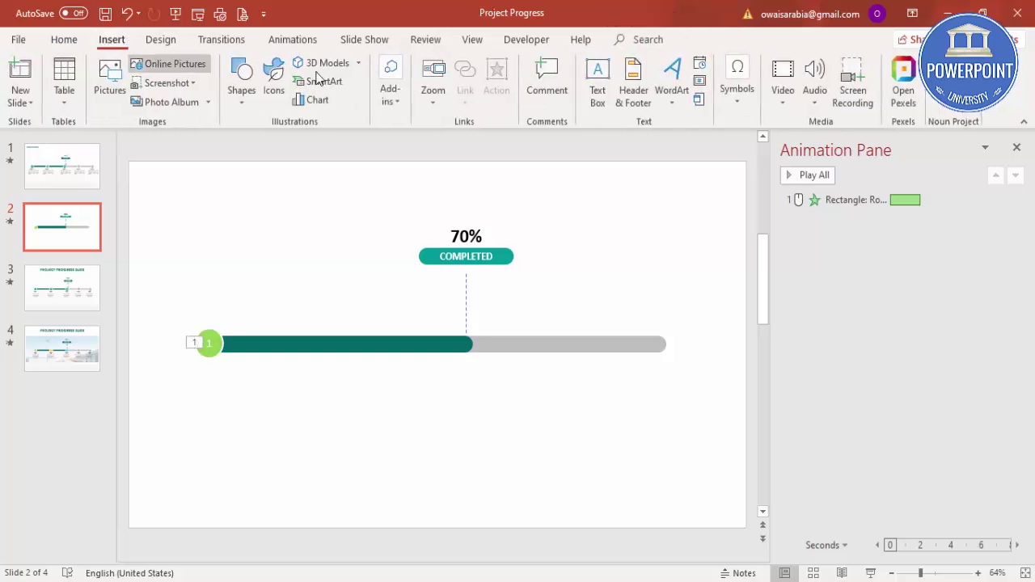
left_click(598, 80)
left_click_drag(192, 368, 263, 389)
type("Stage 01")
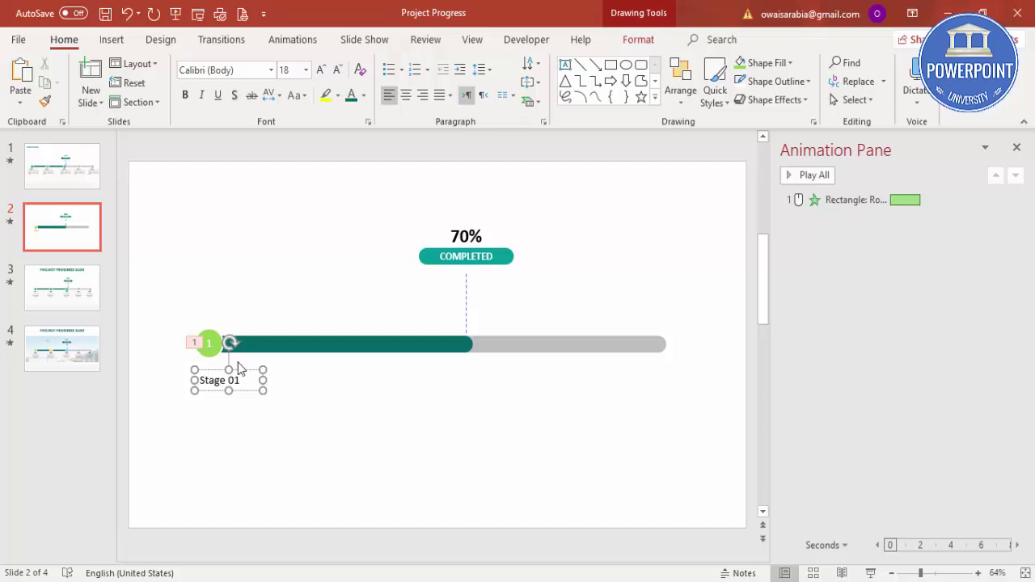
left_click_drag(245, 365, 241, 359)
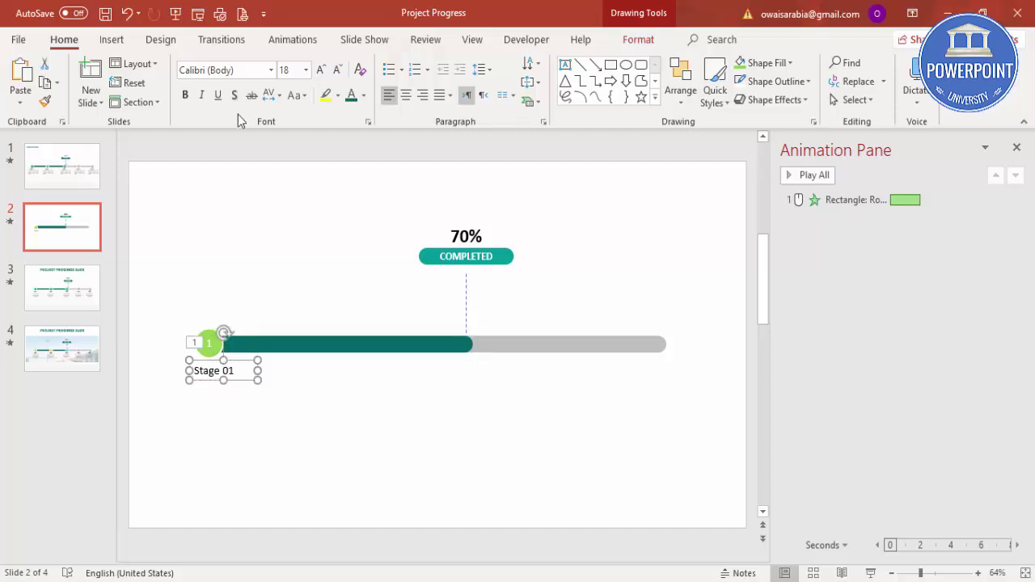
Format the Stage 01 label as bold 12 pt Century Gothic
left_click(257, 70)
type("Century Gothic")
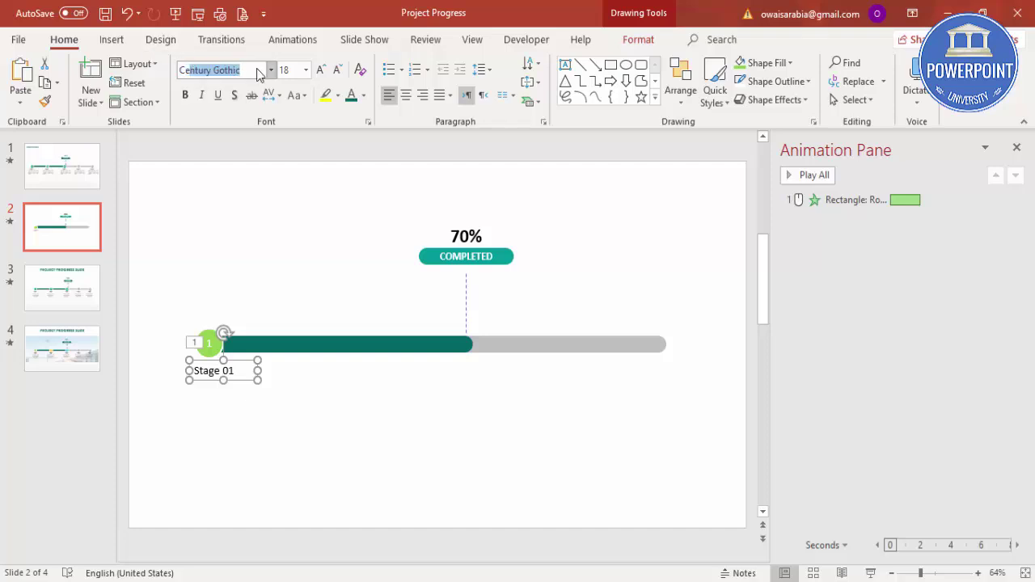
key("Return")
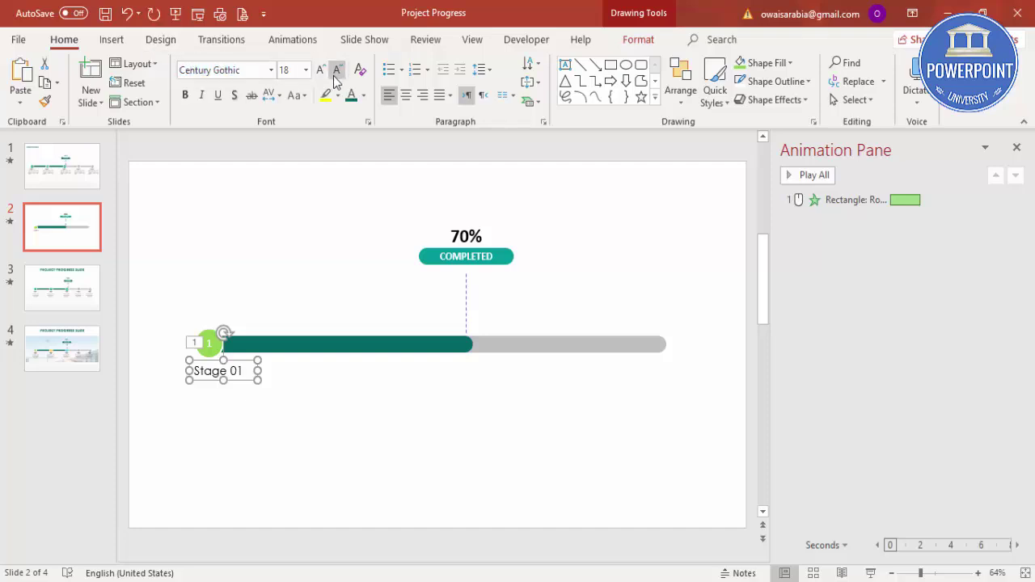
left_click(337, 70)
left_click(338, 70)
left_click(338, 70)
left_click(185, 96)
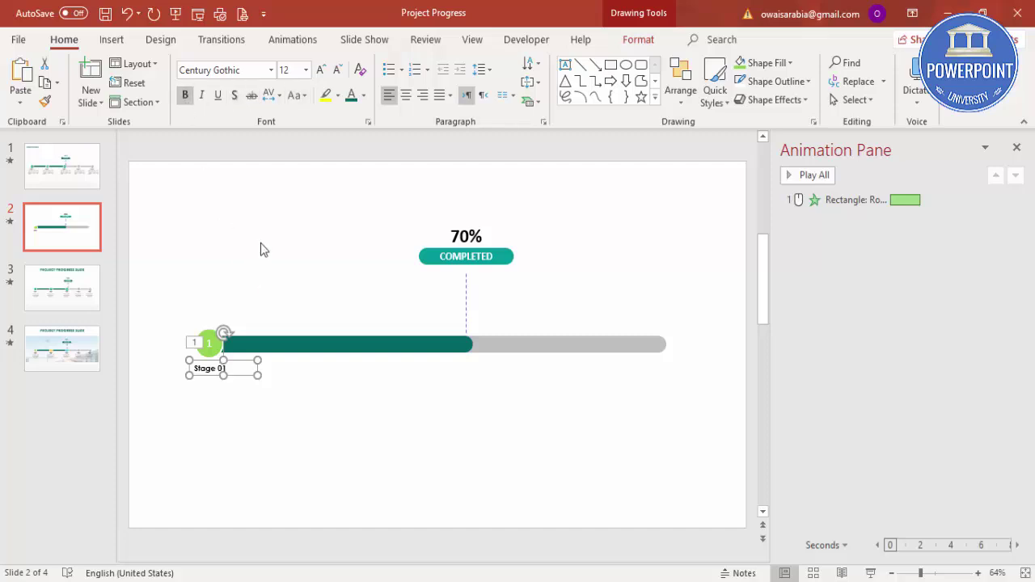
left_click(267, 222)
left_click(111, 39)
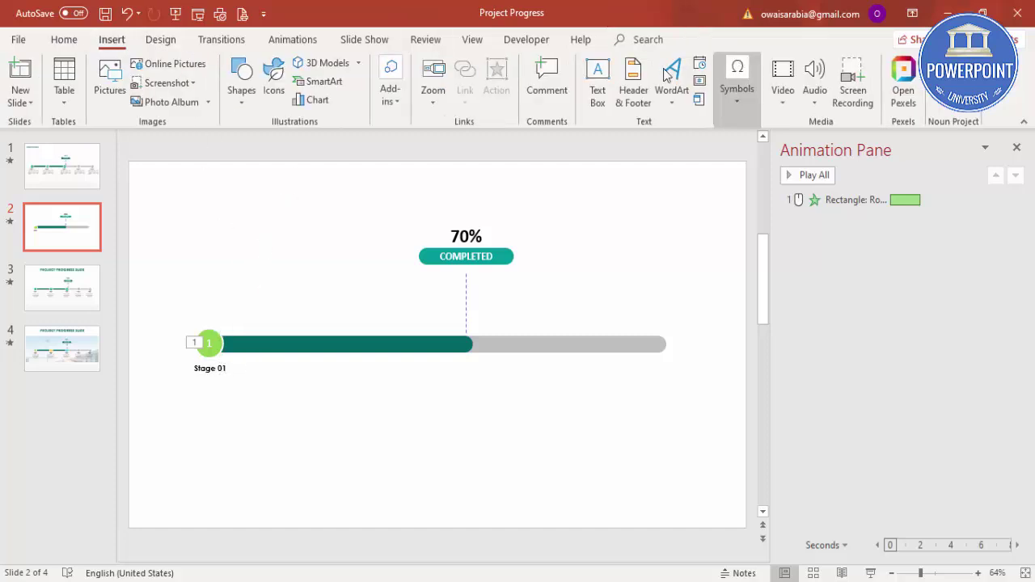
Add a text box below Stage 01 reading 'Add detail text for this stage'
left_click(597, 80)
left_click_drag(192, 380, 269, 403)
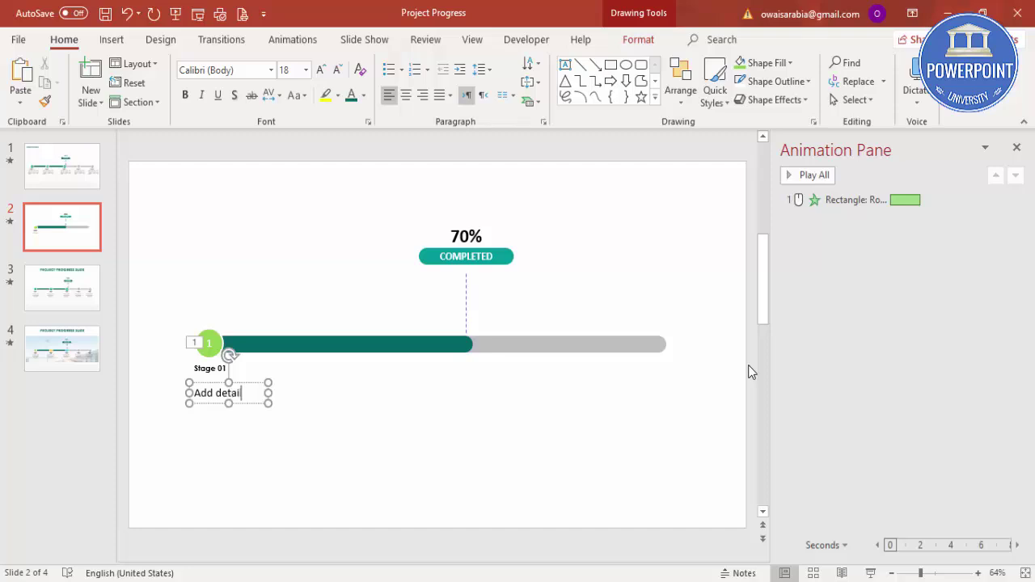
type("Add detail text for")
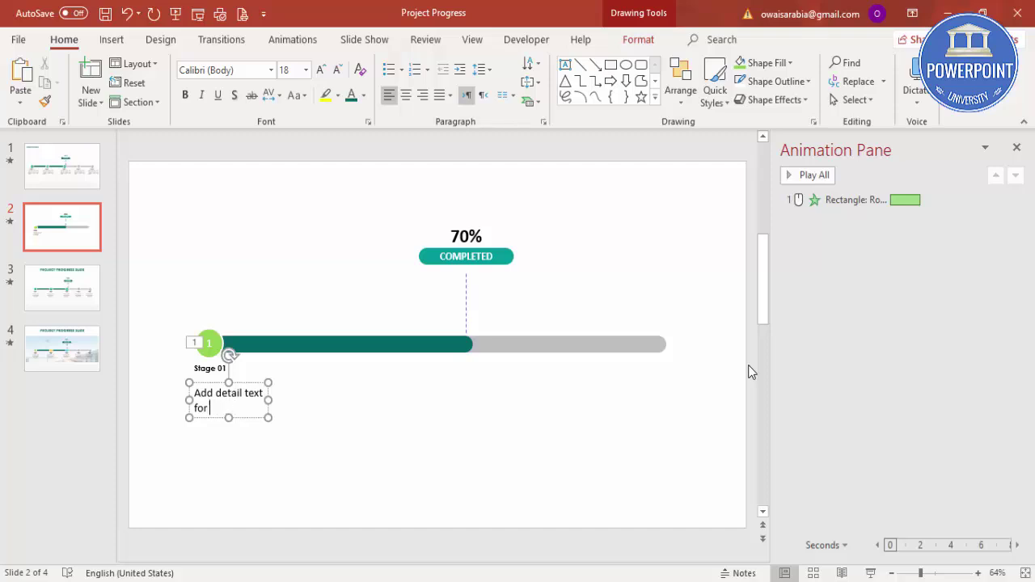
type(" this stage")
Format the detail text as centred 11 pt Century Gothic
left_click(255, 384)
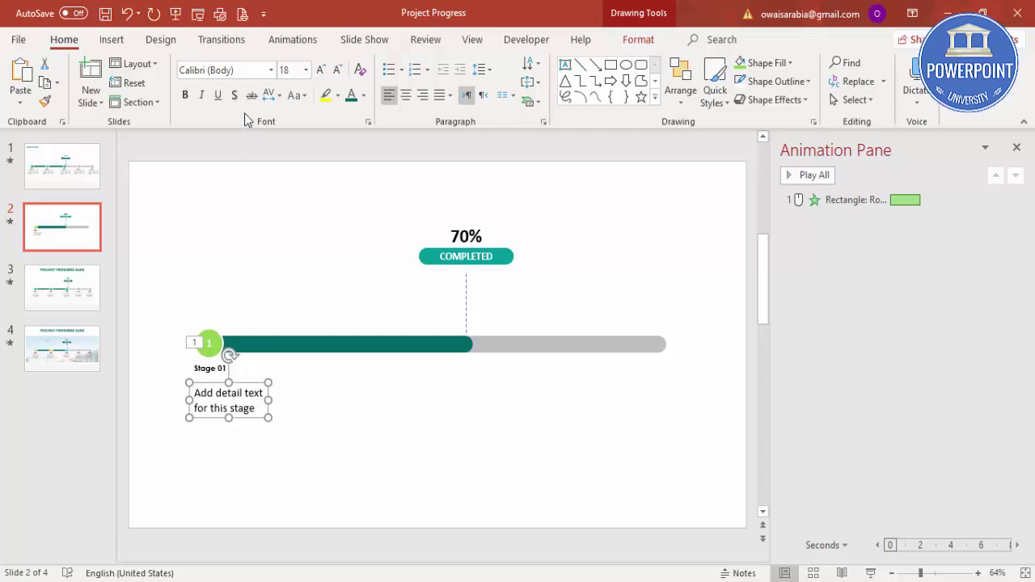
left_click(248, 71)
type("Century Gothic")
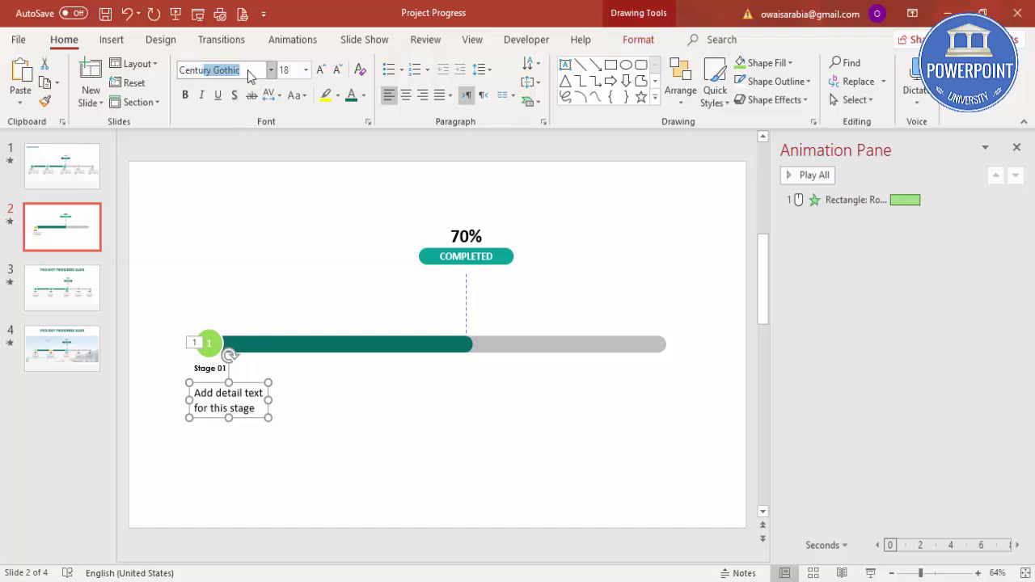
key("Return")
left_click(339, 70)
left_click(339, 70)
left_click(339, 70)
left_click(340, 70)
left_click(407, 96)
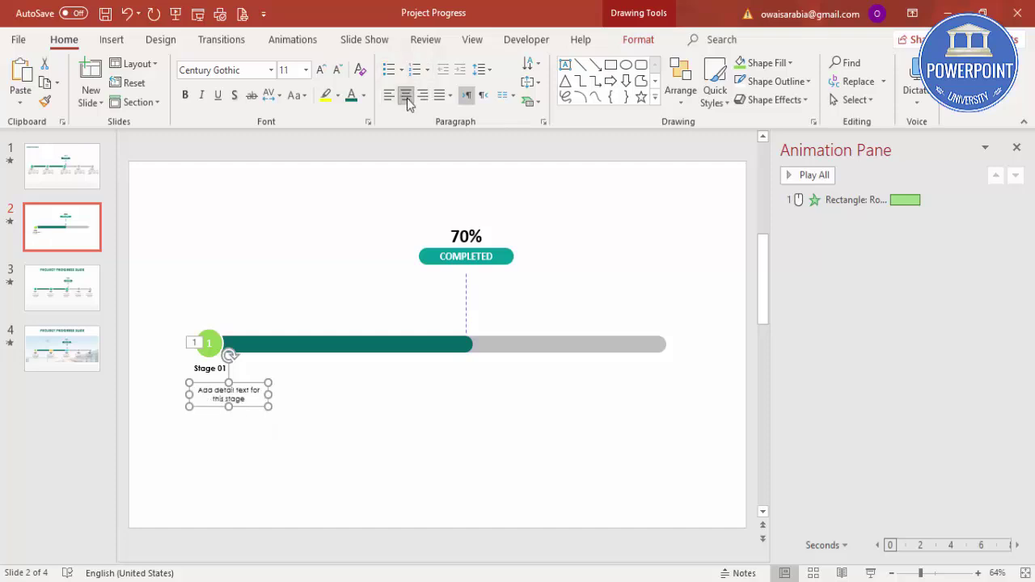
Narrow the detail box, align it under Stage 01, and select the circle with both labels
left_click_drag(263, 393, 235, 383)
left_click(247, 389)
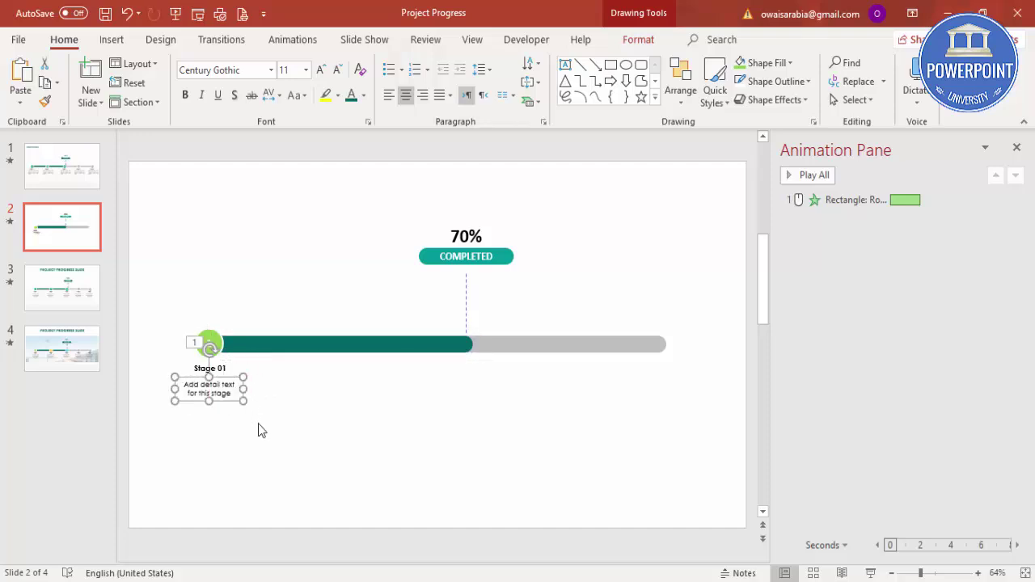
left_click(267, 437)
left_click_drag(293, 450, 141, 303)
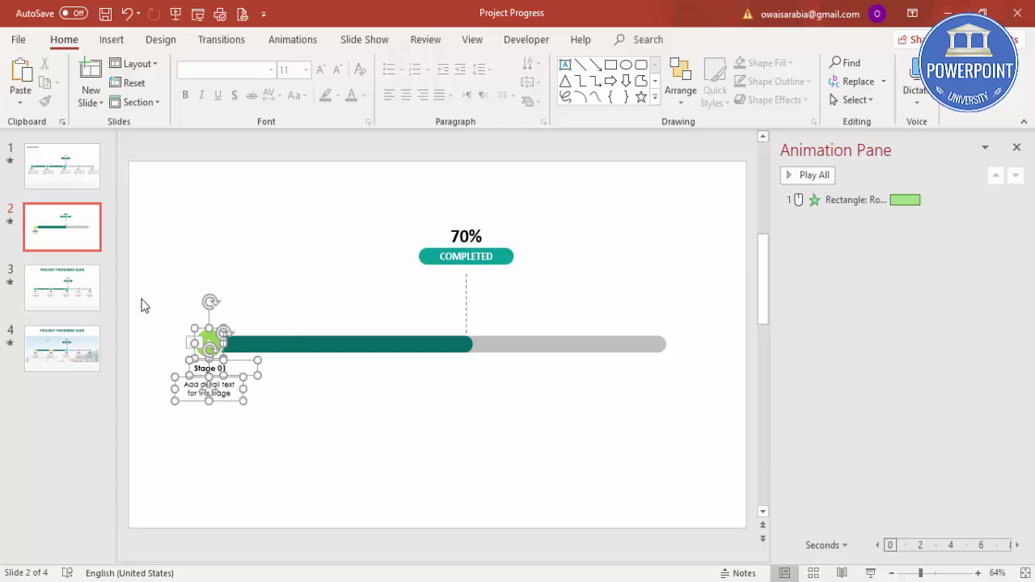
left_click_drag(301, 458, 83, 245)
Duplicate the stage 1 circle and labels with Ctrl+D as the second stage along the bar
left_click(215, 423)
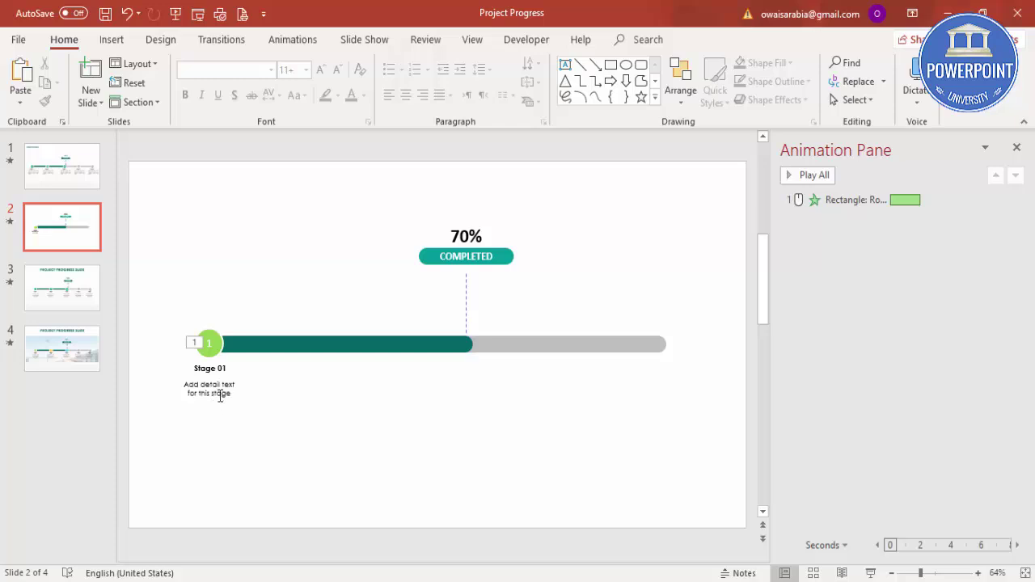
left_click(214, 394)
left_click(211, 368, "shift")
left_click(210, 343, "shift")
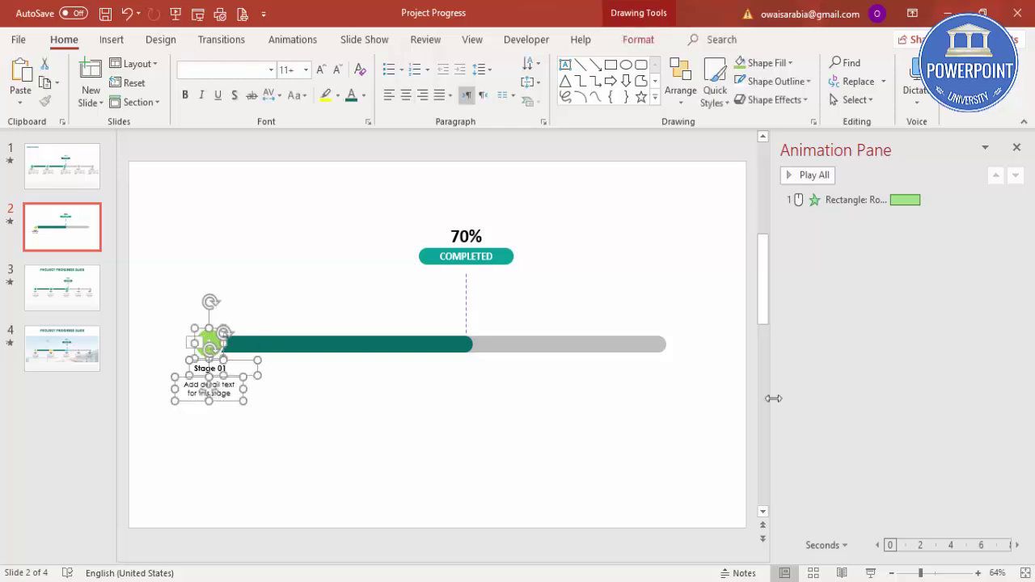
key("ctrl+d")
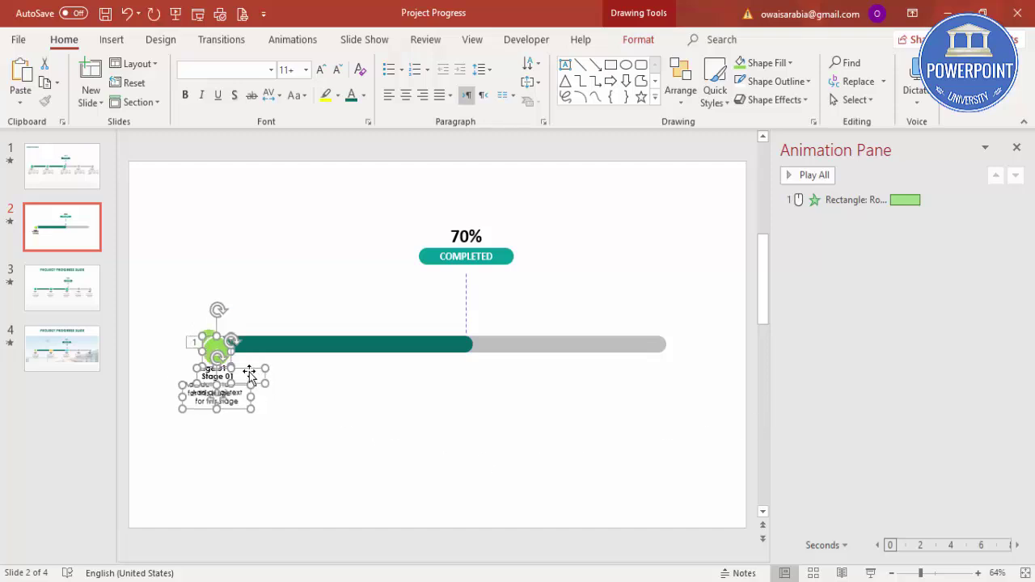
left_click_drag(263, 369, 350, 363)
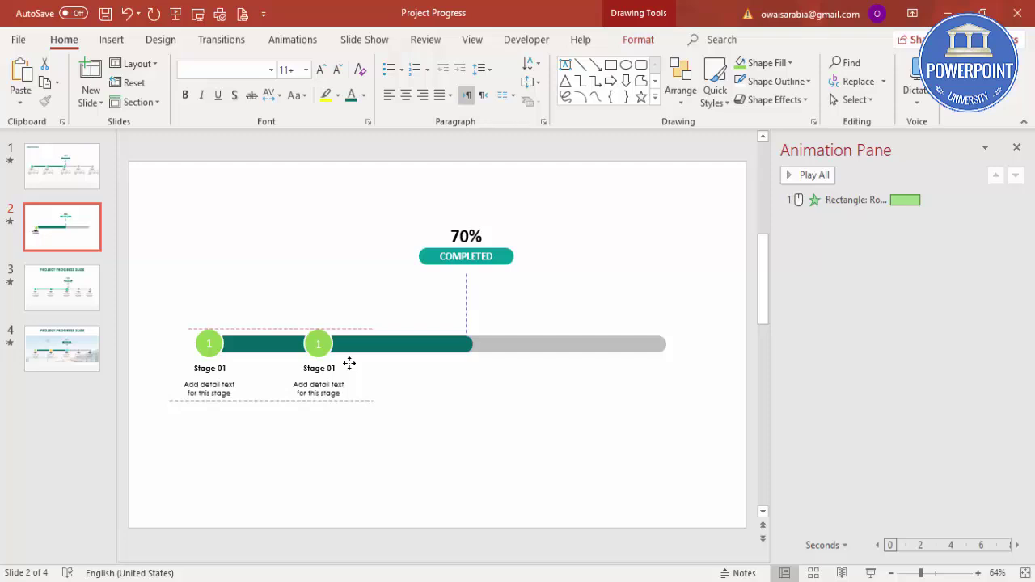
left_click_drag(350, 364, 350, 364)
Add three more copies for stages three, four and five, ending at the bar's right end
key("ctrl+d")
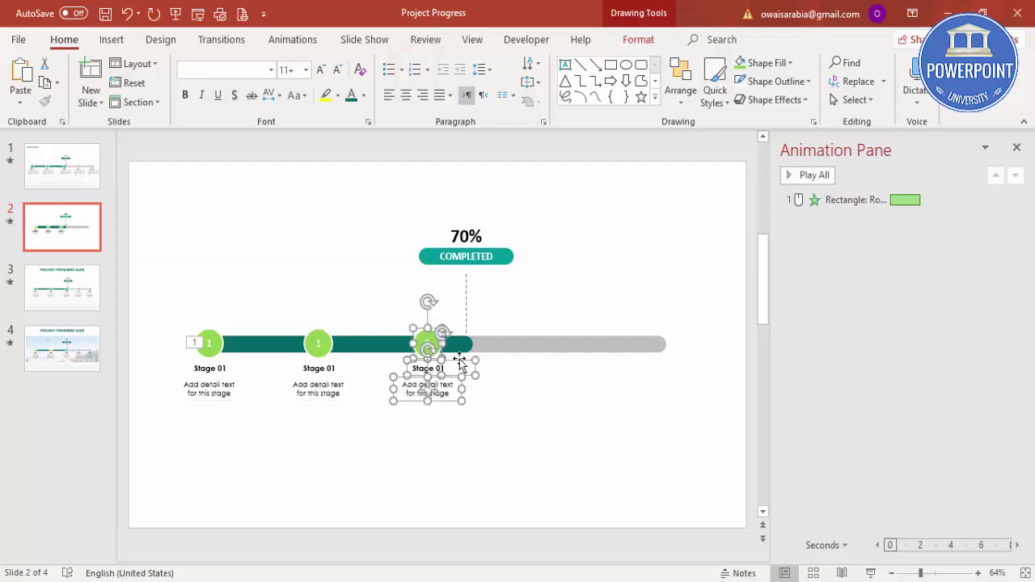
left_click_drag(460, 359, 492, 361)
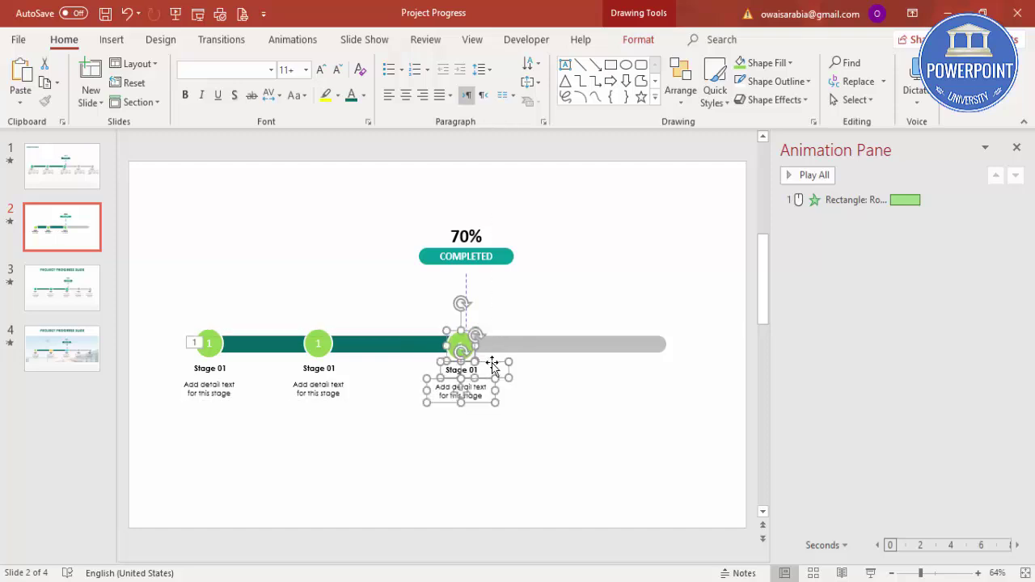
key("ctrl+d")
left_click_drag(635, 366, 596, 361)
key("ctrl+d")
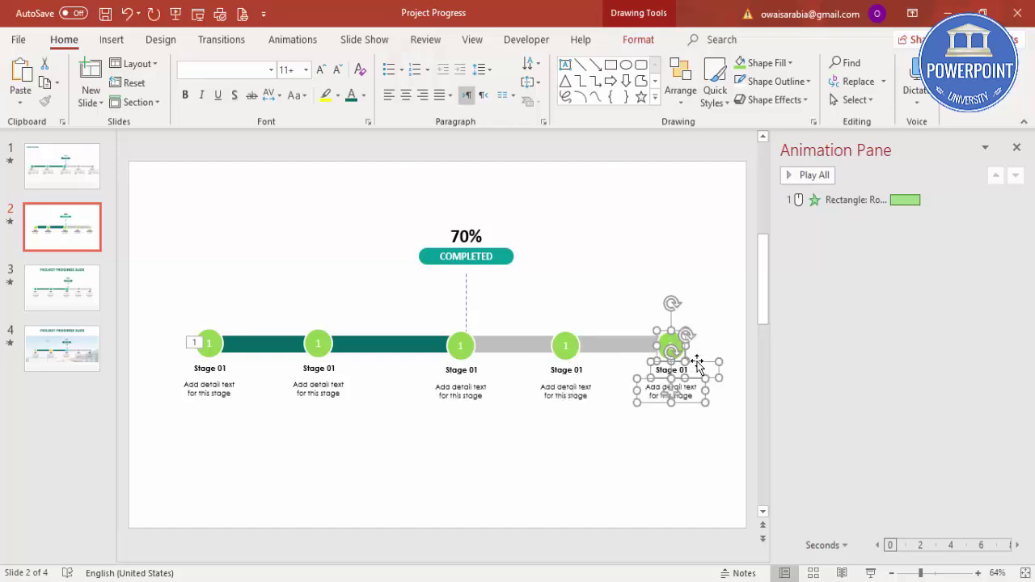
left_click_drag(698, 361, 703, 366)
left_click(622, 434)
left_click(315, 343)
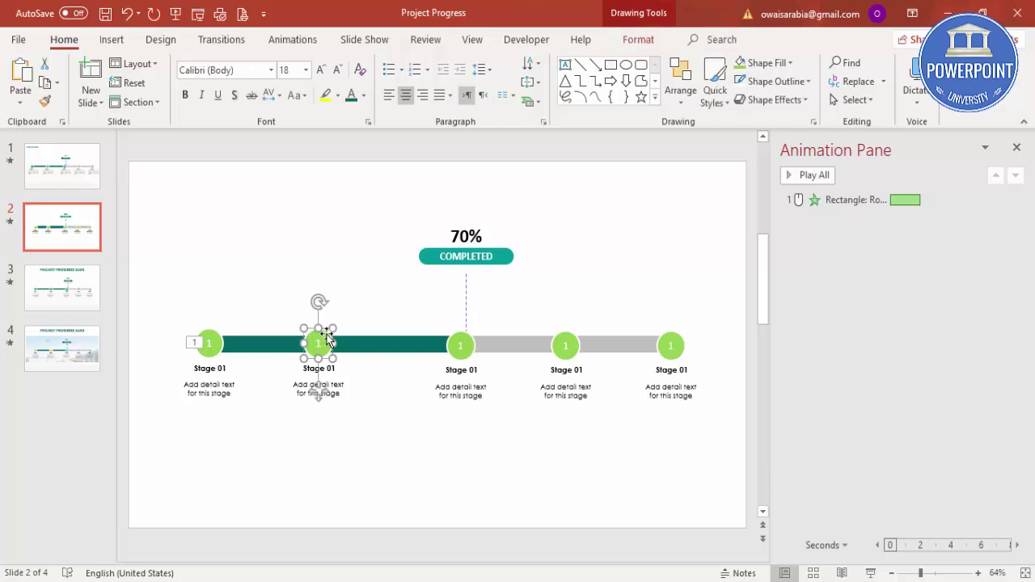
Fill the second stage circle yellow-orange and the third light blue
left_click(625, 40)
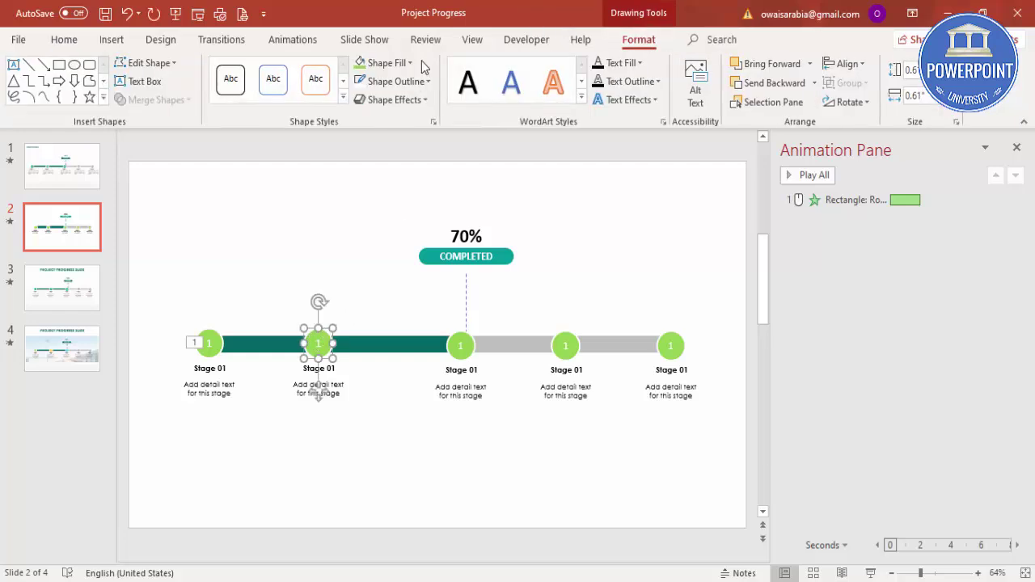
left_click(406, 63)
left_click(385, 187)
left_click(460, 340)
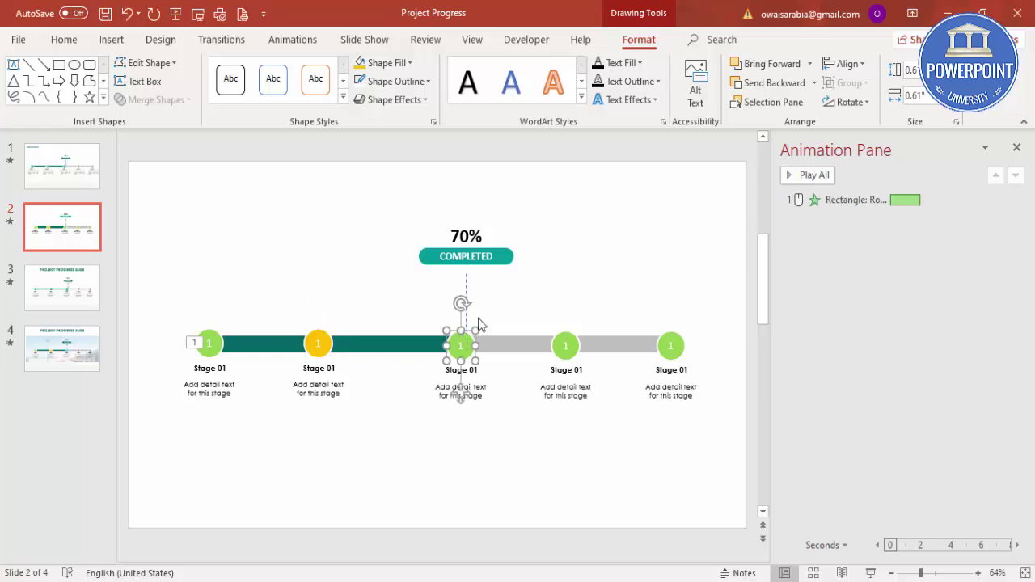
left_click(387, 63)
left_click(436, 188)
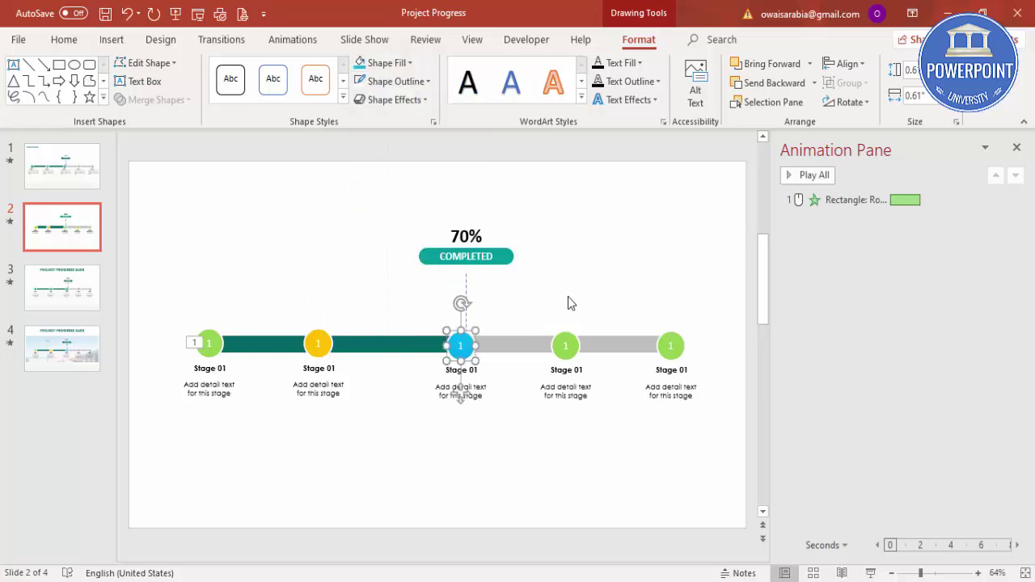
Fill the fourth and fifth circles dark grey, then delete the yellow second circle
left_click(570, 345)
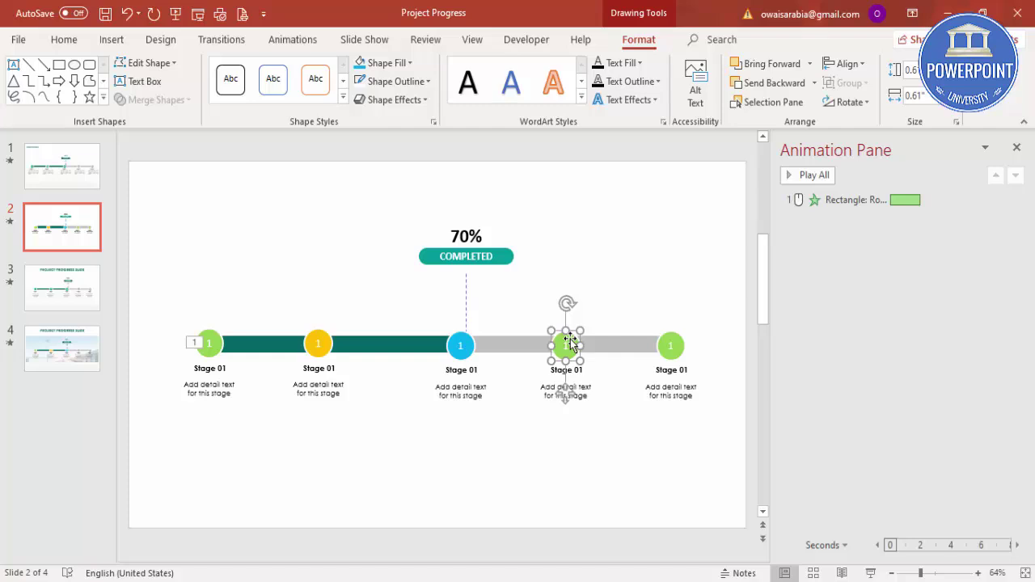
left_click(399, 65)
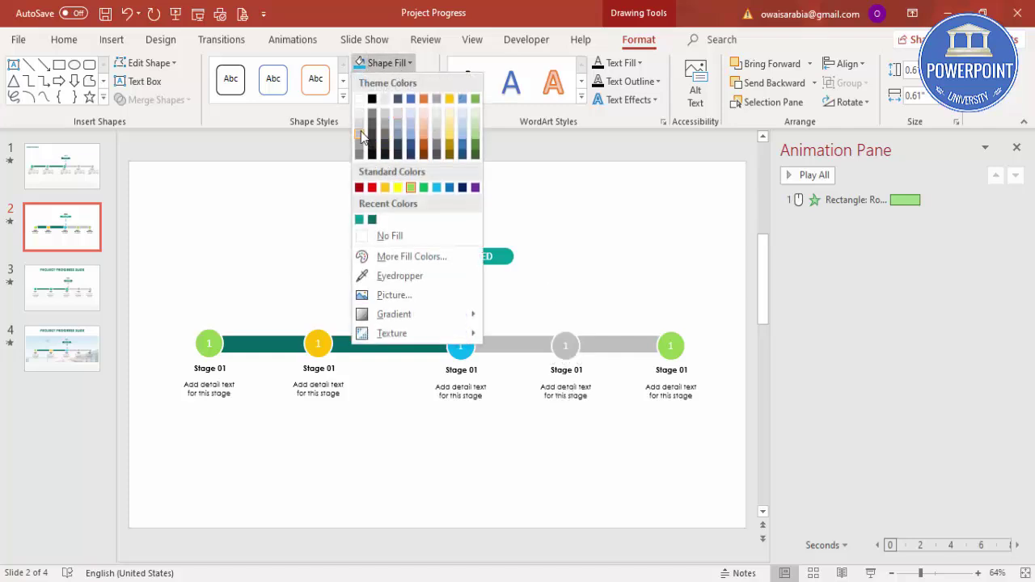
left_click(360, 136)
left_click(382, 63)
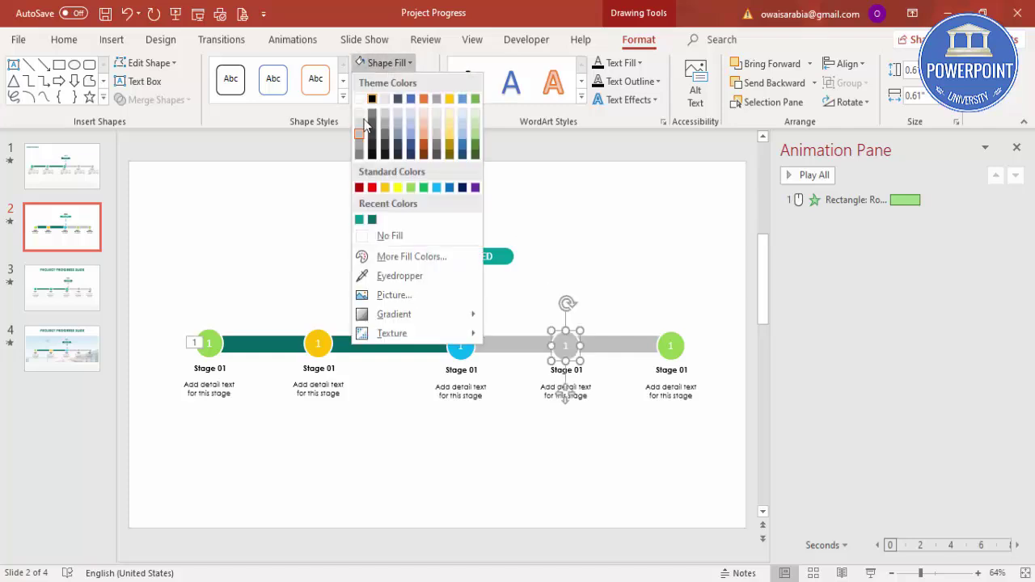
left_click(356, 141)
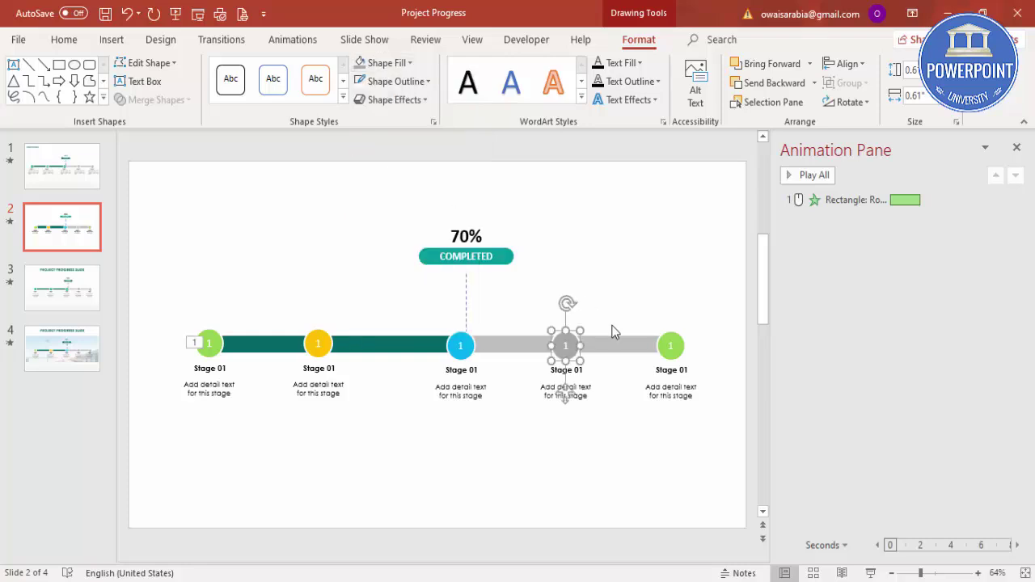
left_click(667, 340)
left_click(360, 63)
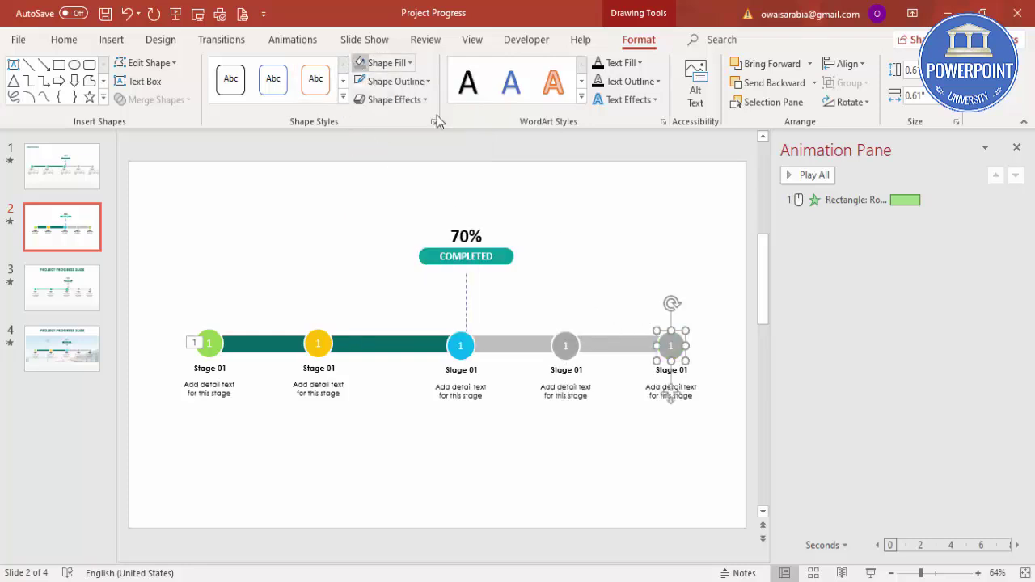
left_click(316, 343)
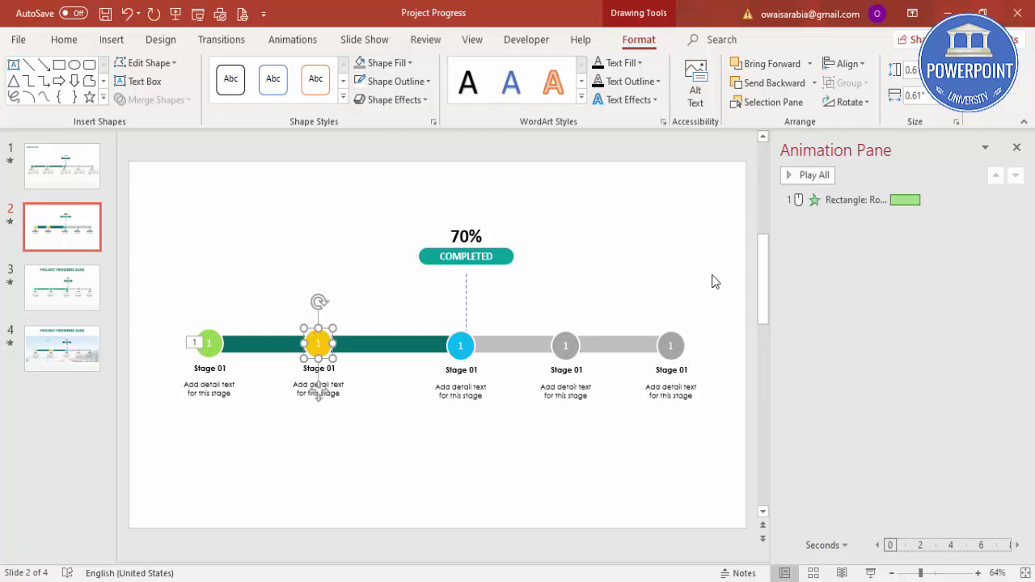
key("Delete")
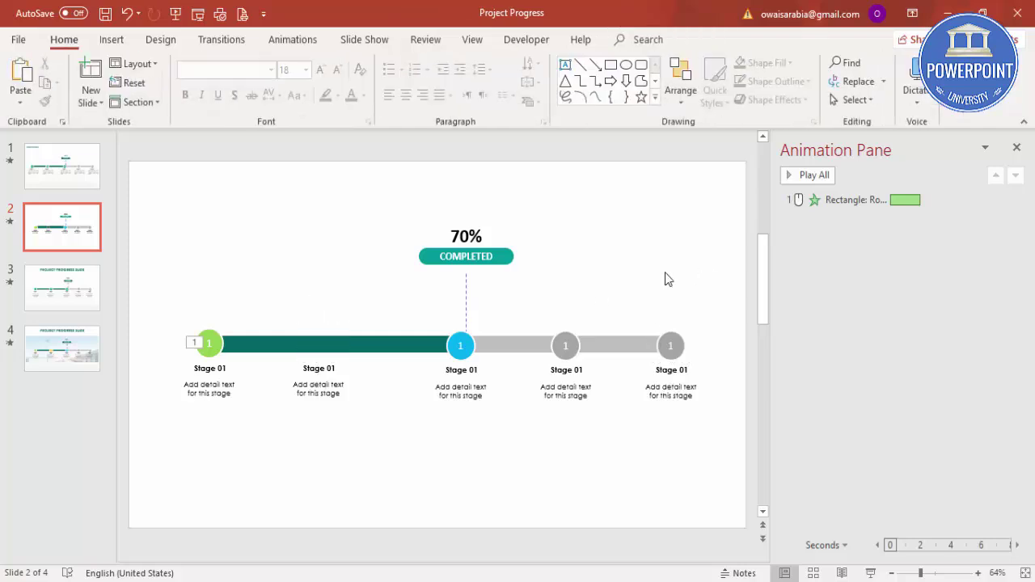
Restore the deleted yellow second circle and renumber the circles 2 through 5
key("ctrl+z")
left_click(314, 354)
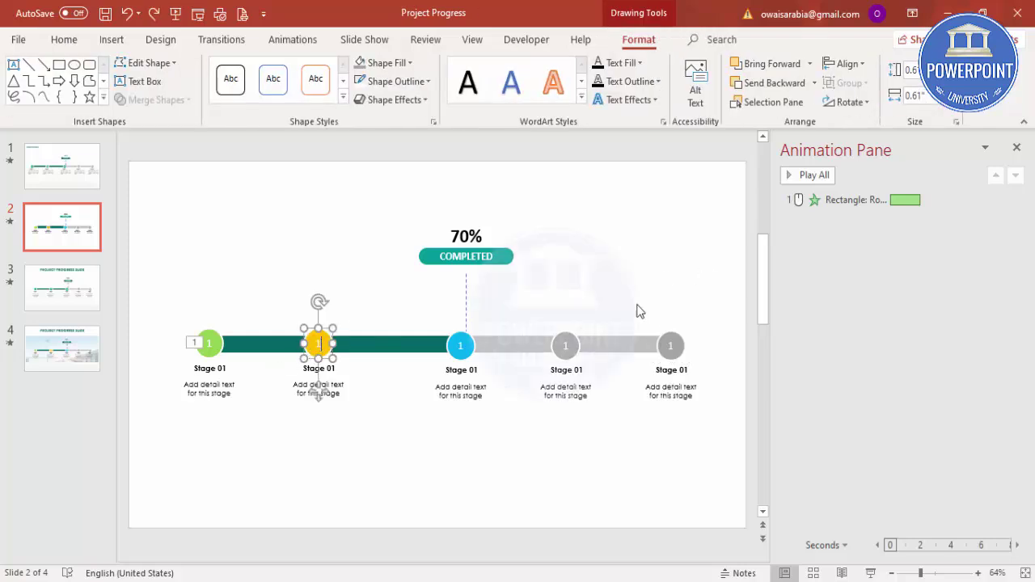
left_click(461, 347)
key("BackSpace")
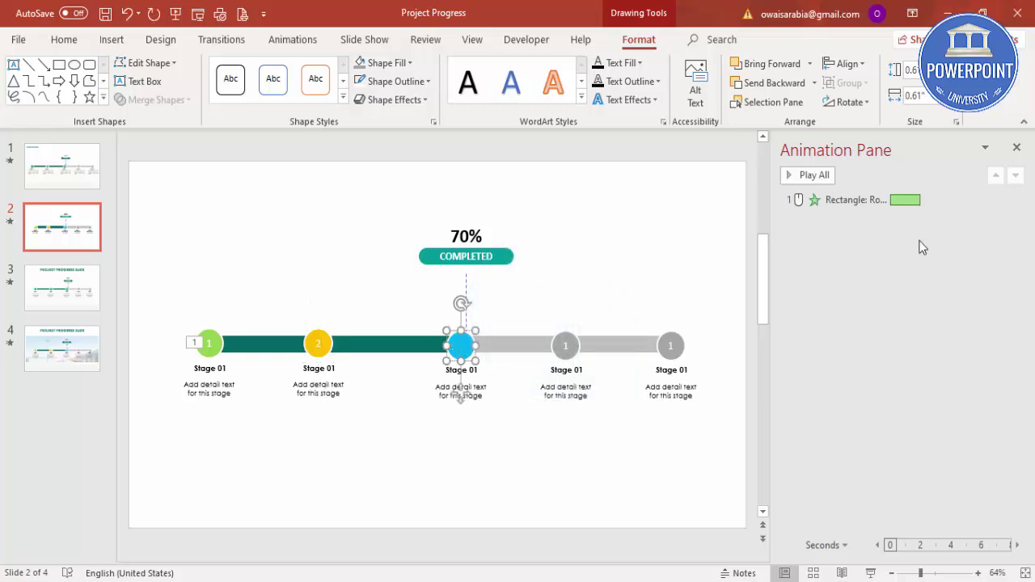
left_click(567, 347)
key("BackSpace")
type("4")
left_click(672, 348)
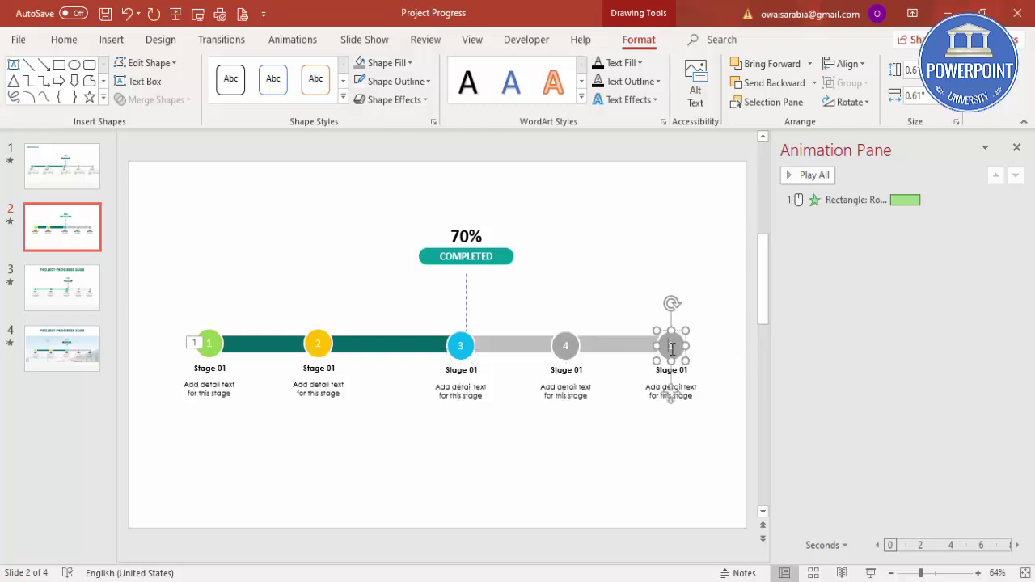
type("5")
Relabel the captions under circles 2–5 as Stage 02 through Stage 05
left_click(333, 366)
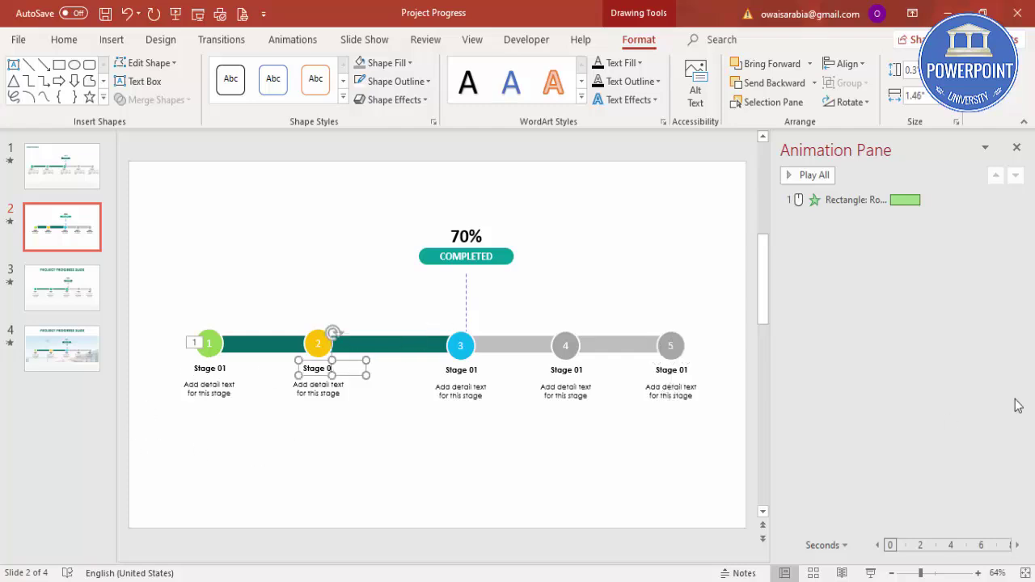
left_click(477, 373)
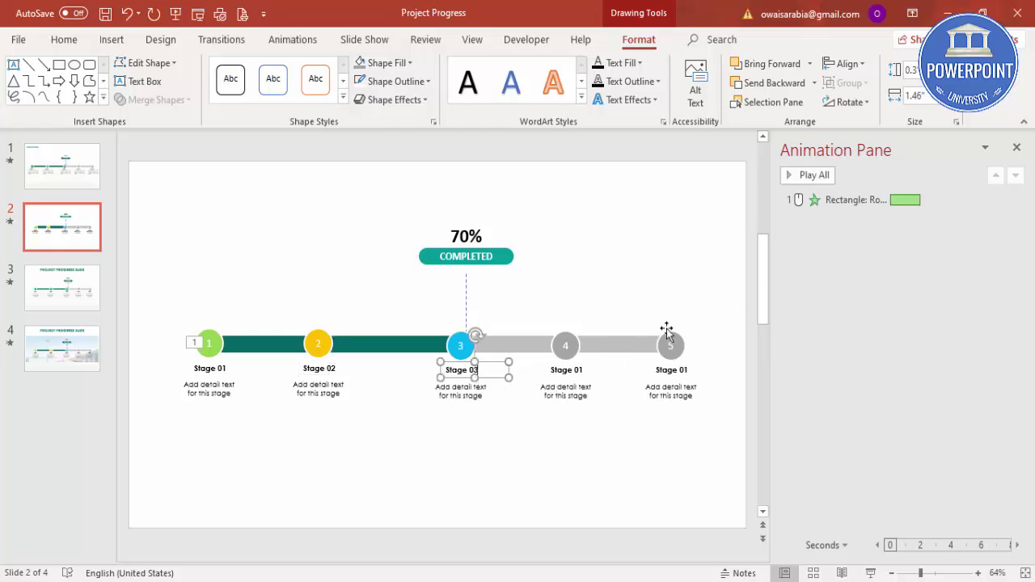
left_click(583, 371)
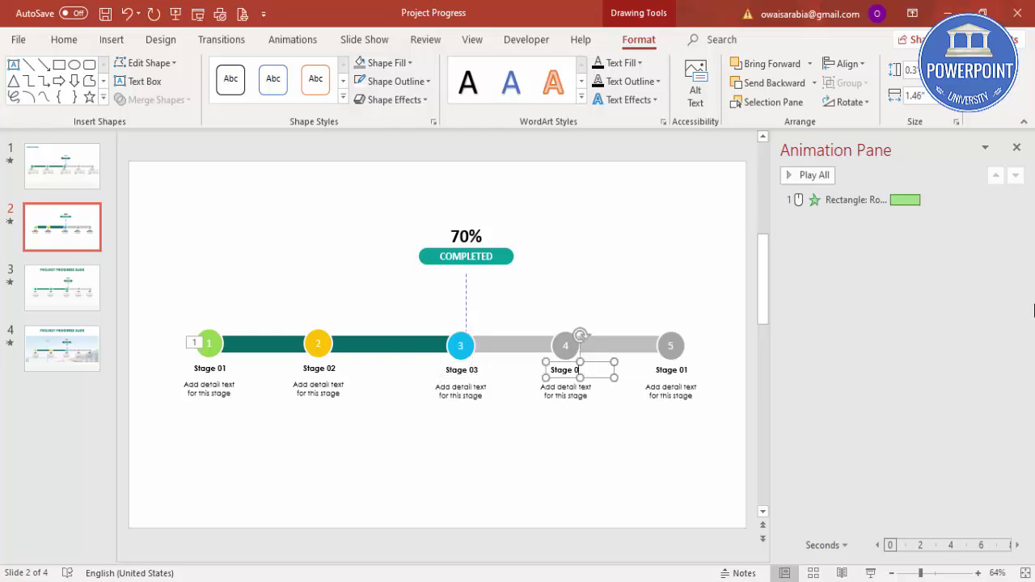
left_click(687, 372)
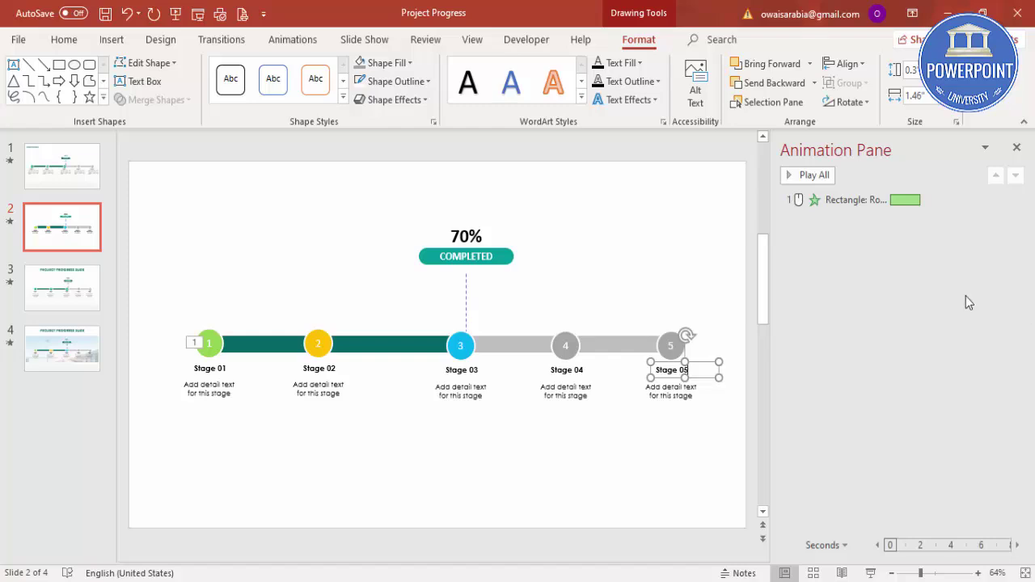
left_click(635, 250)
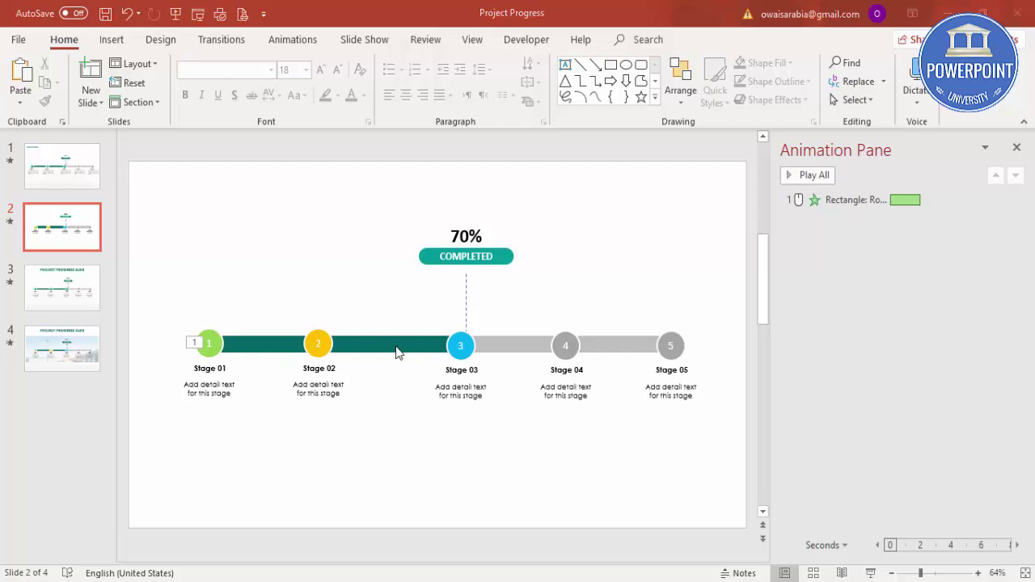
Give the dashed connector a Fly In From Top entrance starting After Previous
left_click(467, 288)
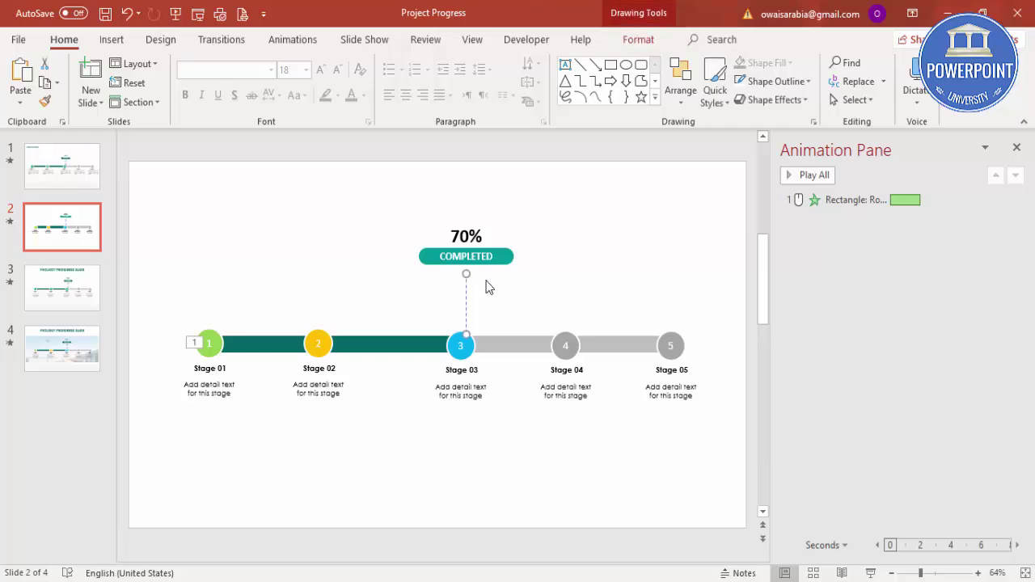
left_click(296, 41)
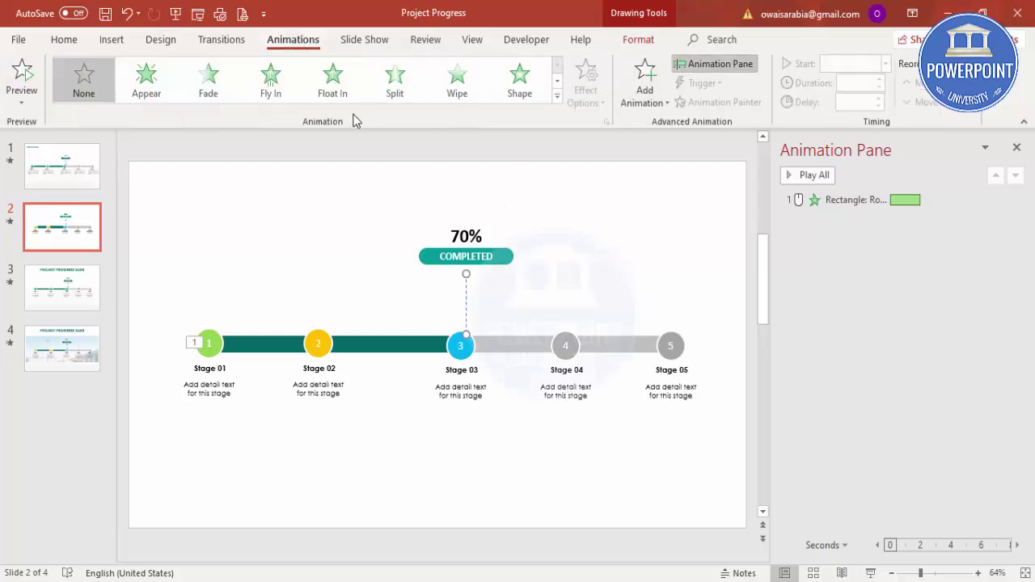
left_click(269, 86)
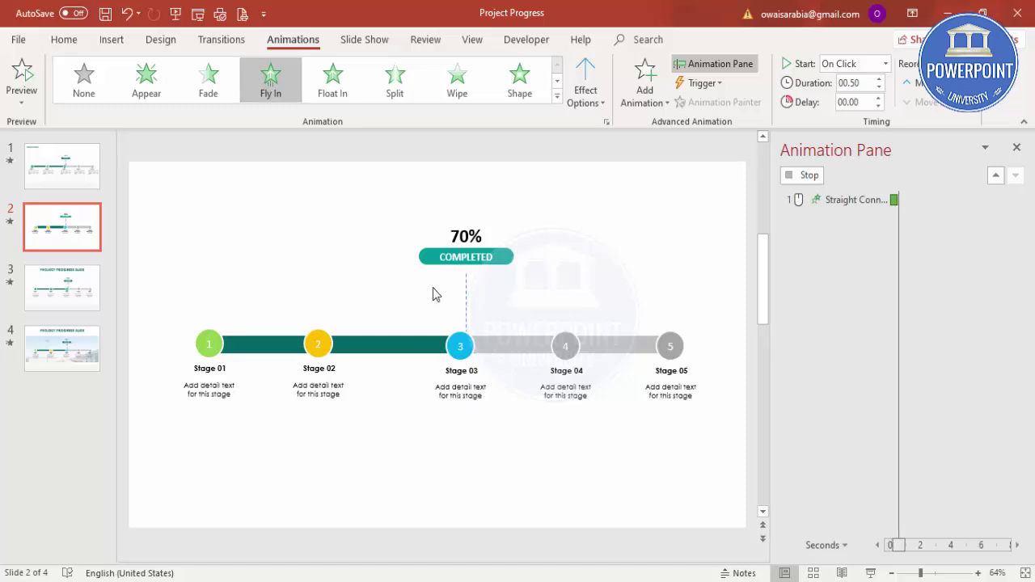
left_click(576, 97)
left_click(617, 296)
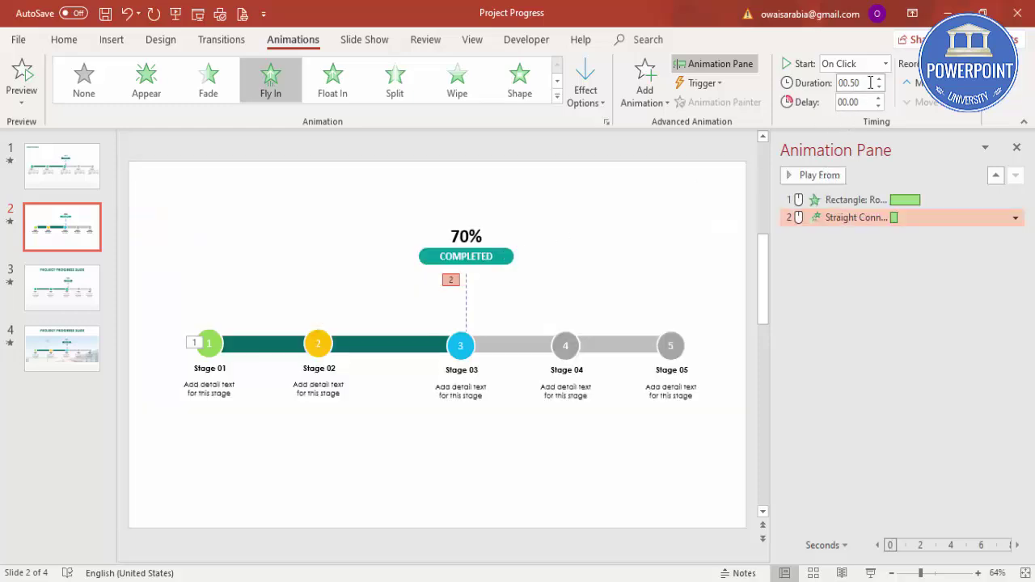
left_click(886, 63)
left_click(849, 120)
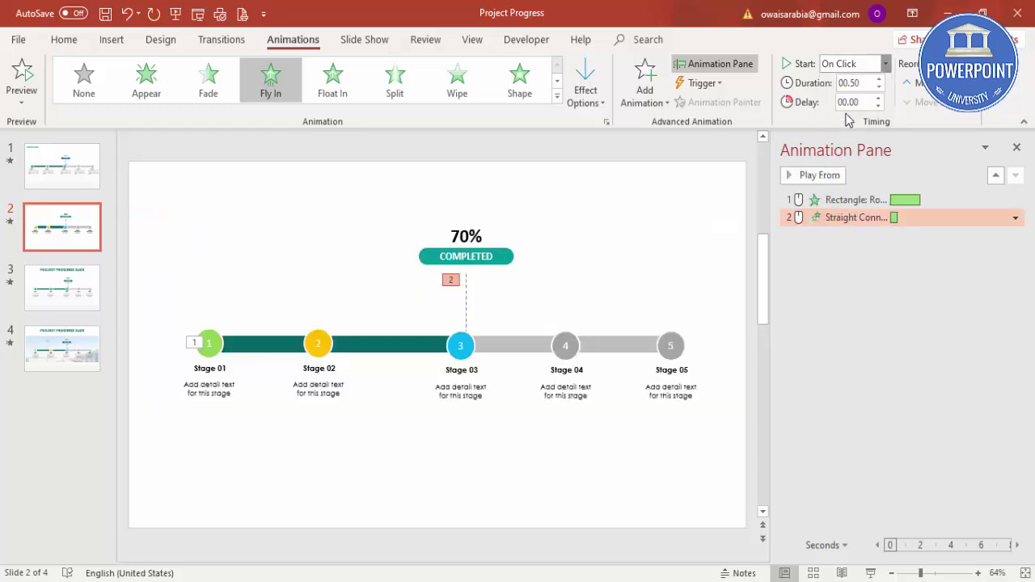
Apply Fly In From Top to both the COMPLETED label and the 70% text
left_click(506, 256)
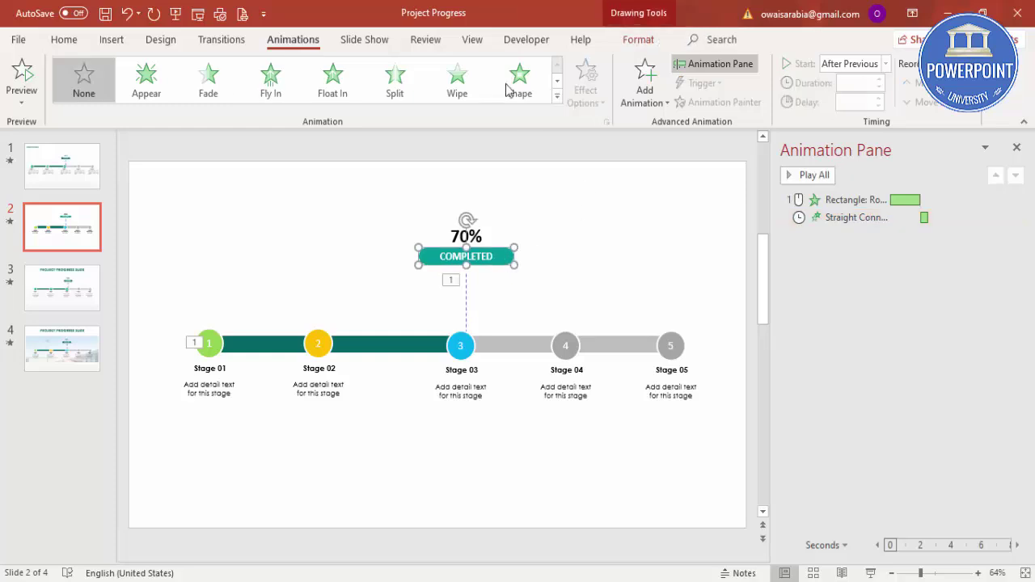
left_click(271, 79)
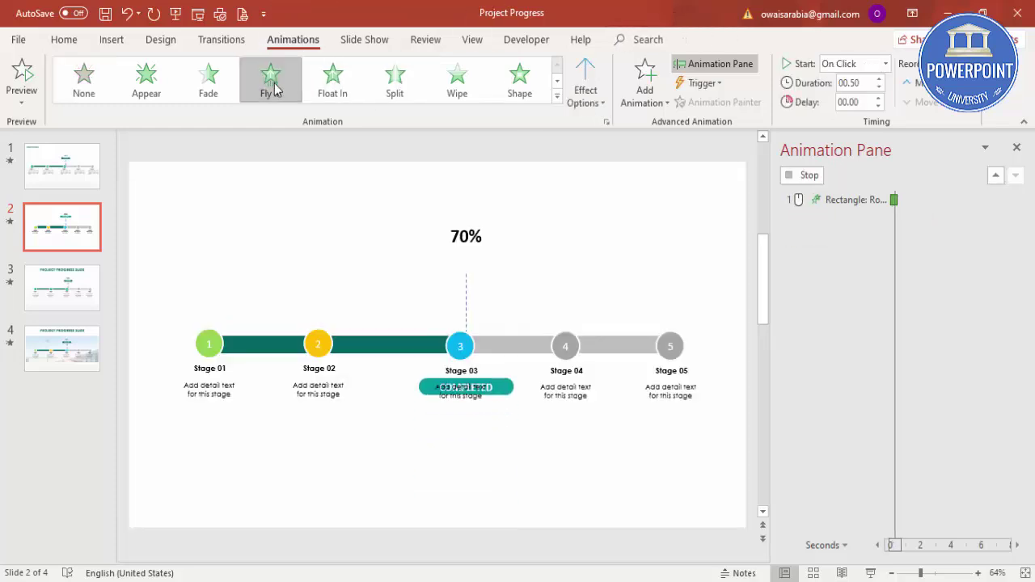
left_click(584, 92)
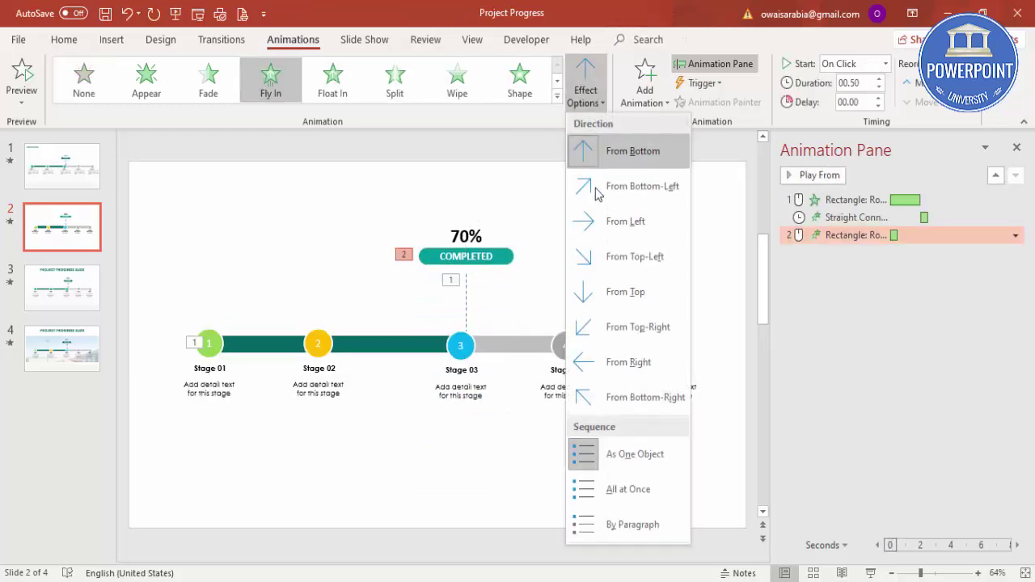
left_click(627, 295)
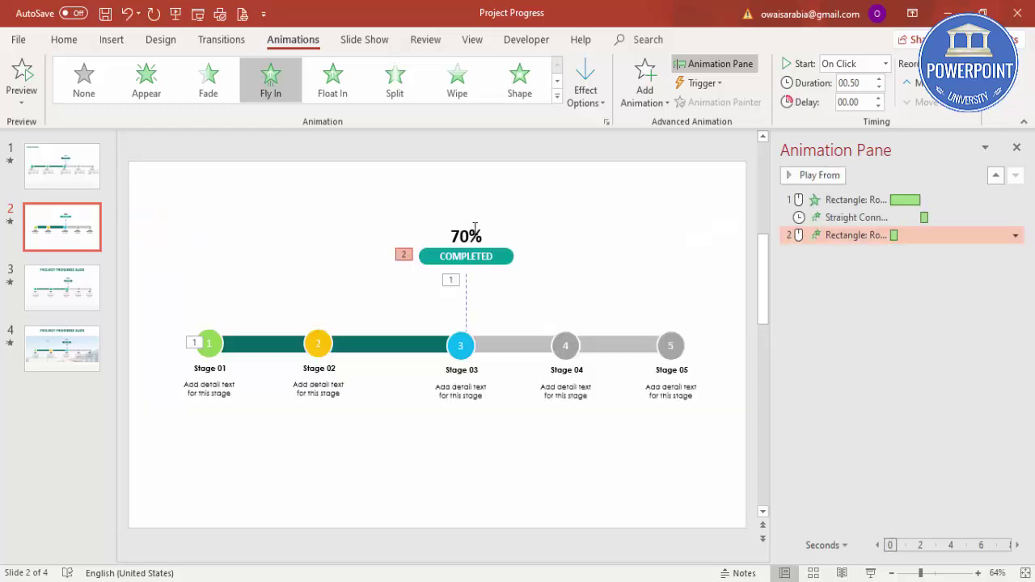
left_click(477, 230)
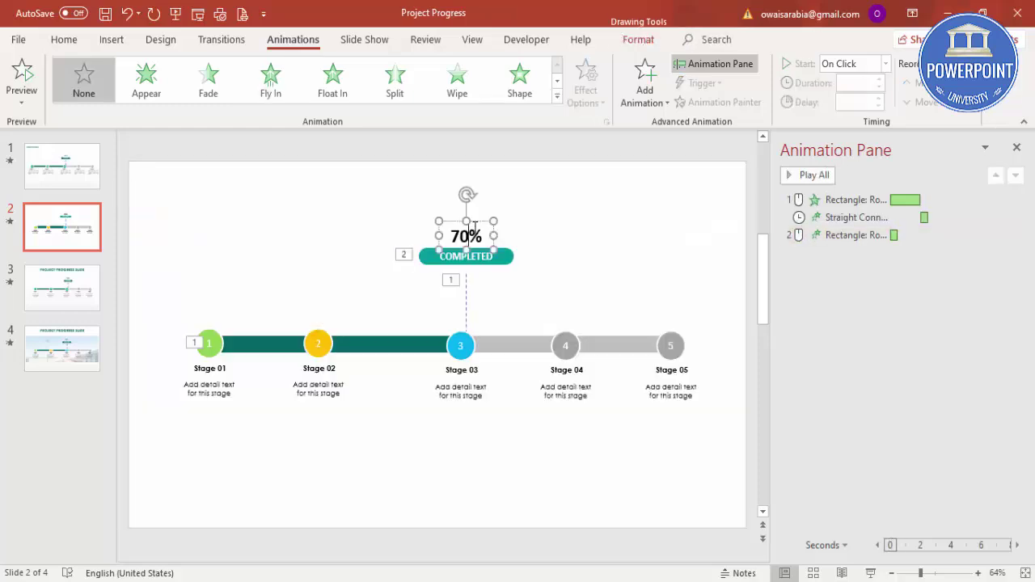
left_click(271, 81)
left_click(585, 95)
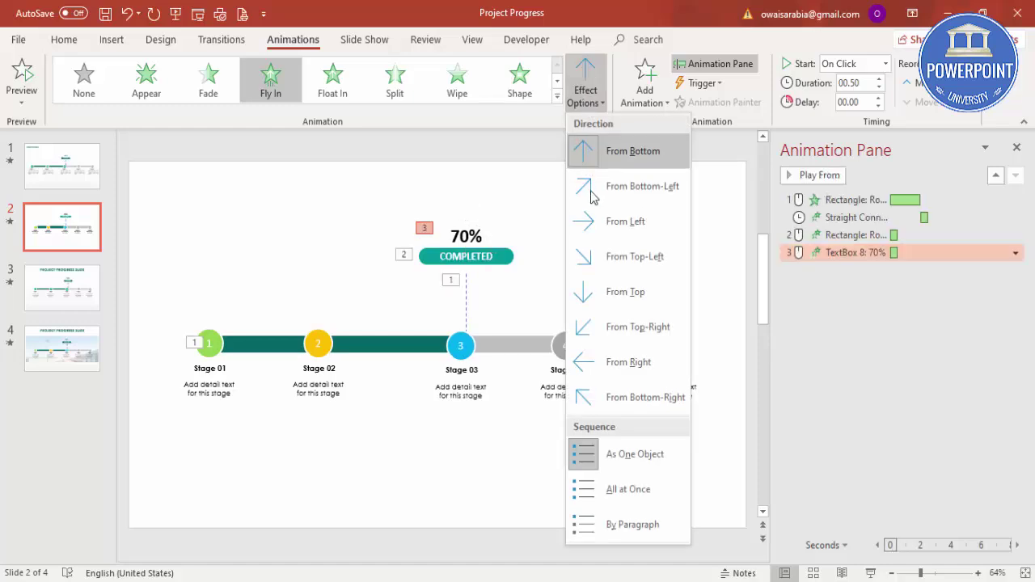
left_click(611, 291)
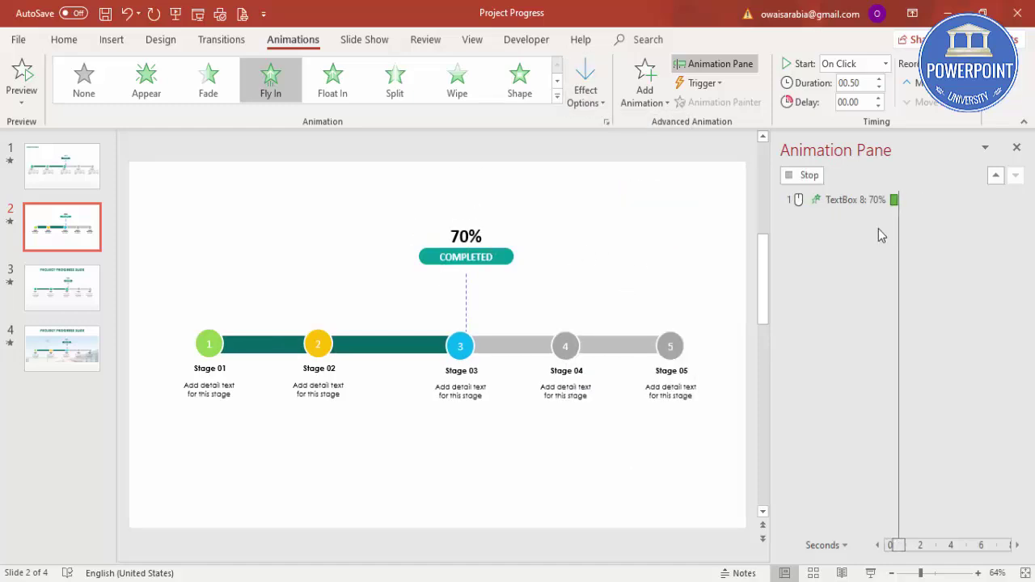
Start COMPLETED and 70% With Previous, delaying the 70% text by 0.50 seconds
left_click(835, 235)
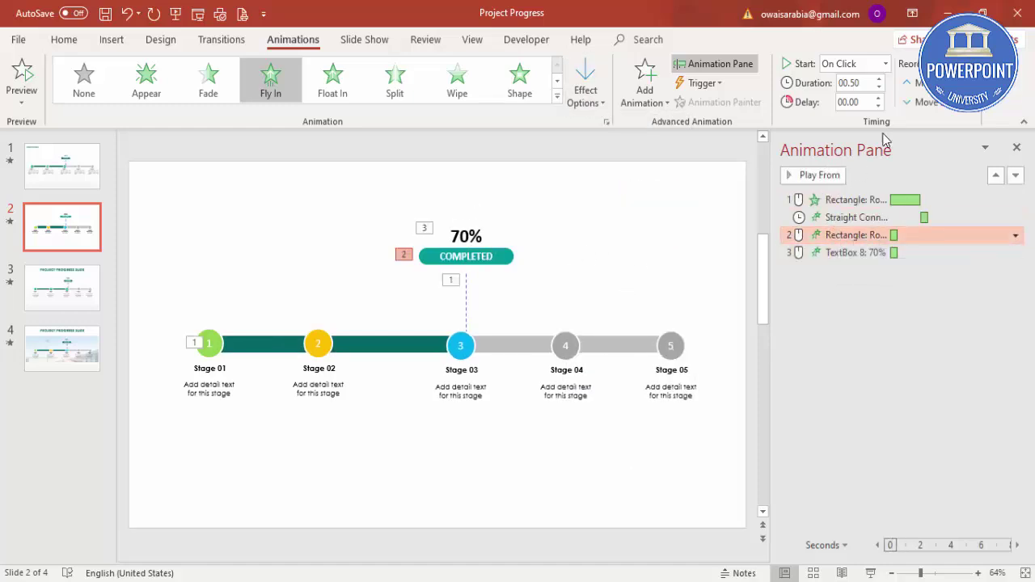
left_click(882, 64)
left_click(865, 95)
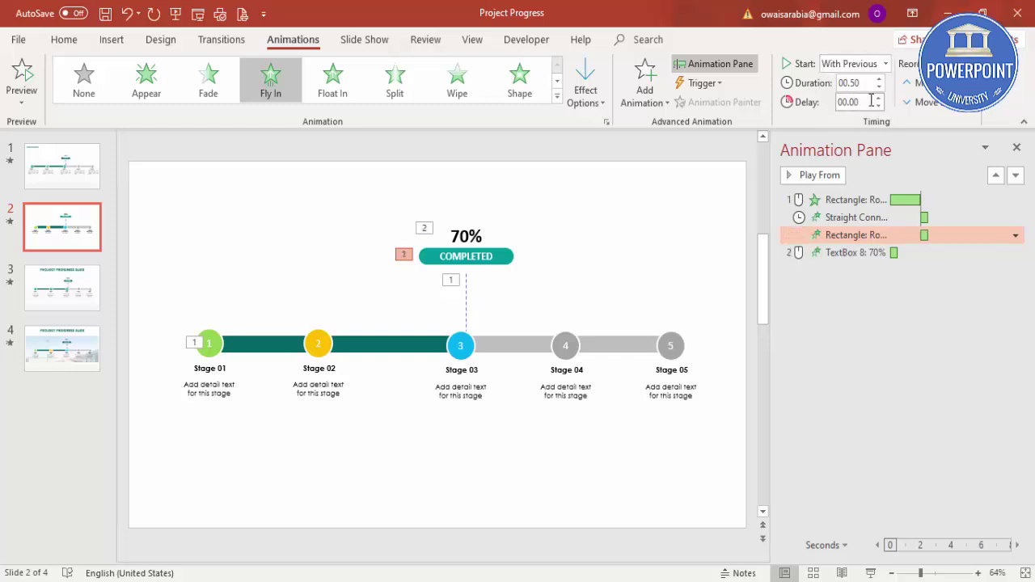
left_click(860, 252)
left_click(886, 63)
left_click(870, 77)
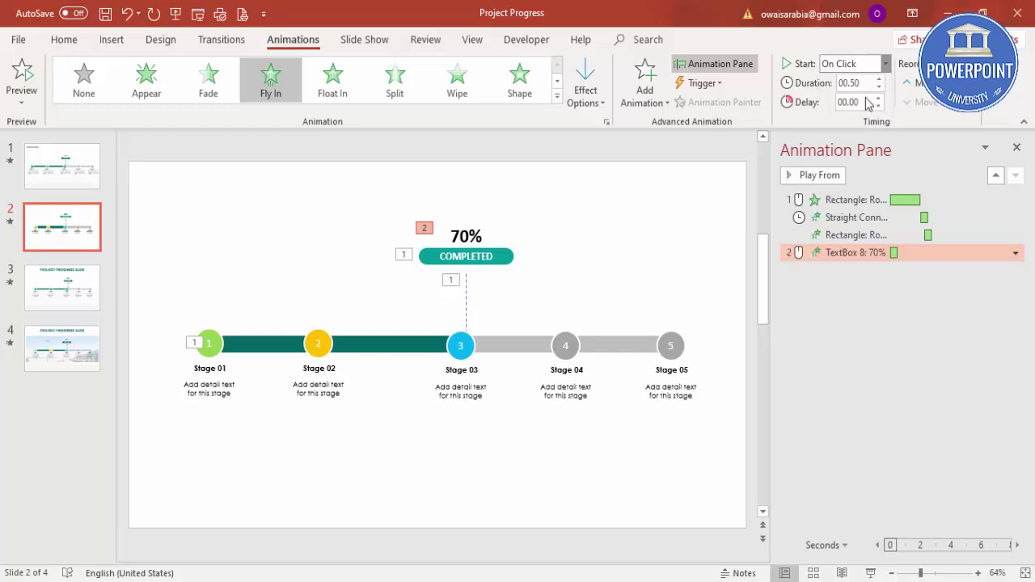
left_click(879, 98)
left_click(879, 99)
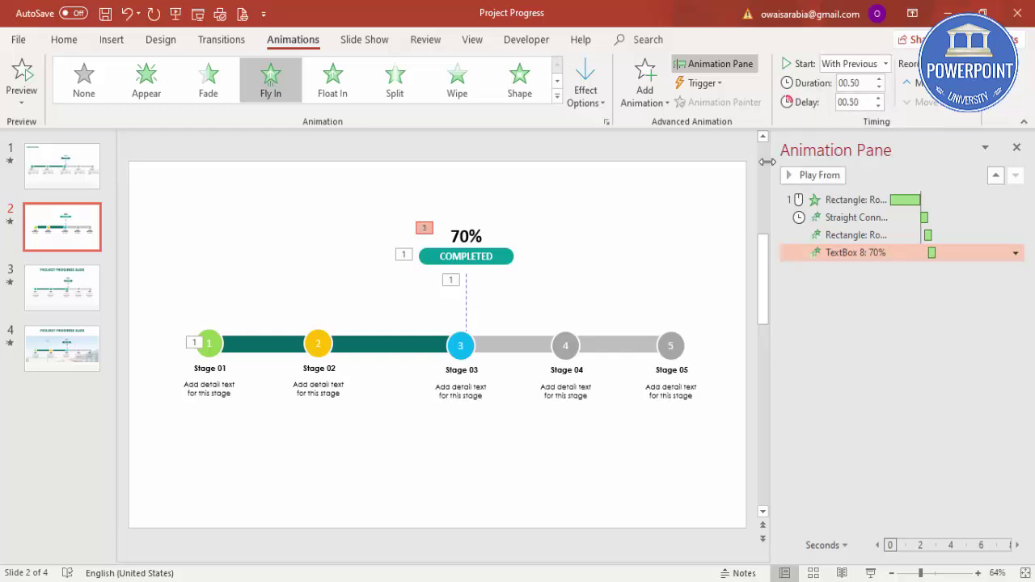
left_click(644, 213)
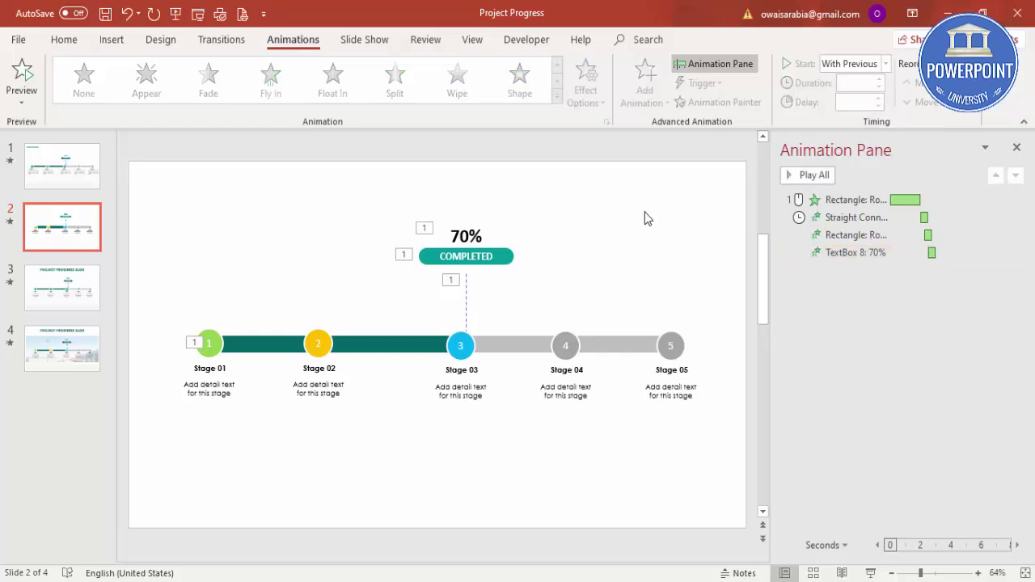
Give the Stage 01 circle a Fly In entrance starting After Previous
left_click(808, 175)
left_click(212, 335)
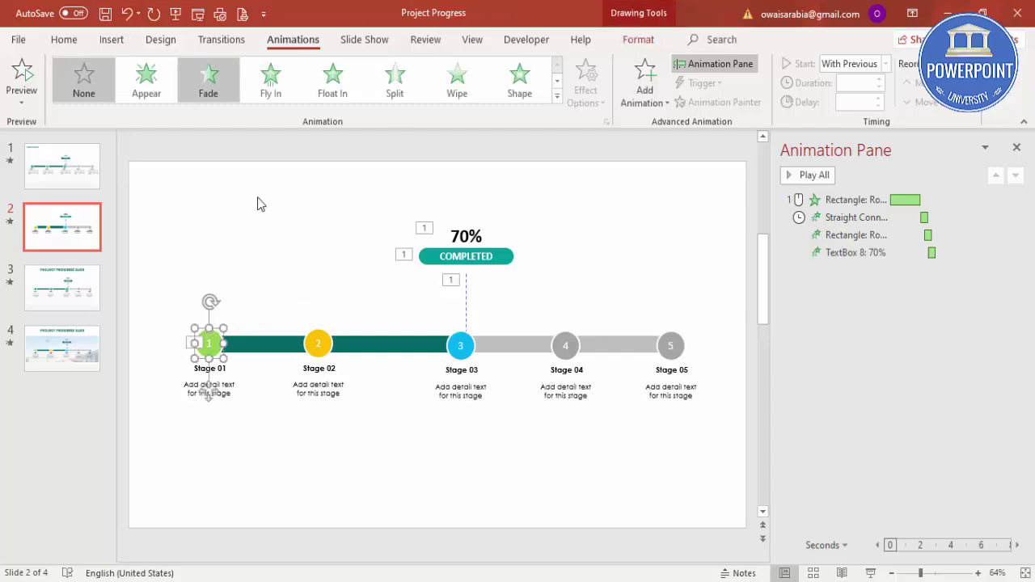
left_click(272, 89)
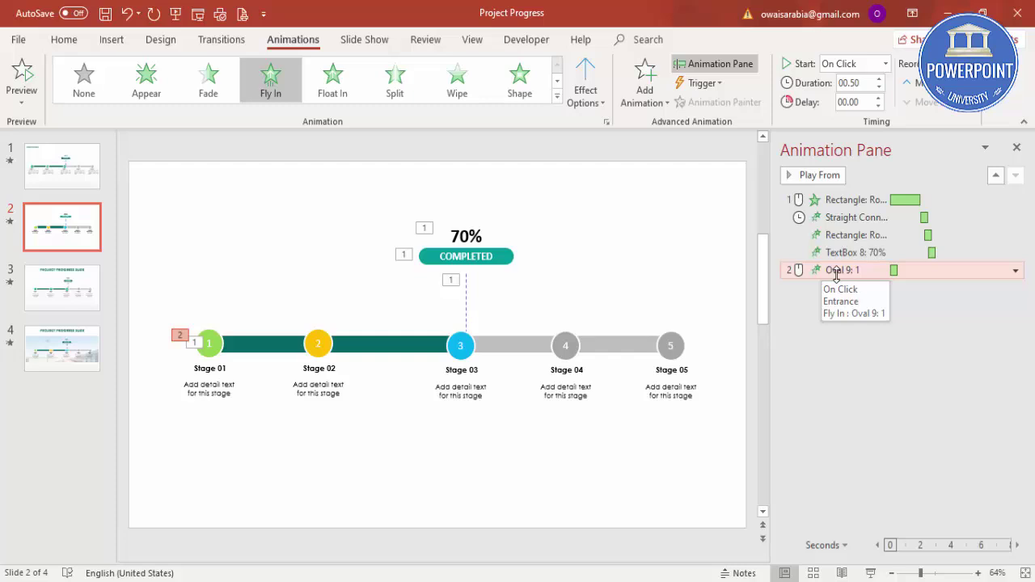
left_click(886, 63)
left_click(858, 113)
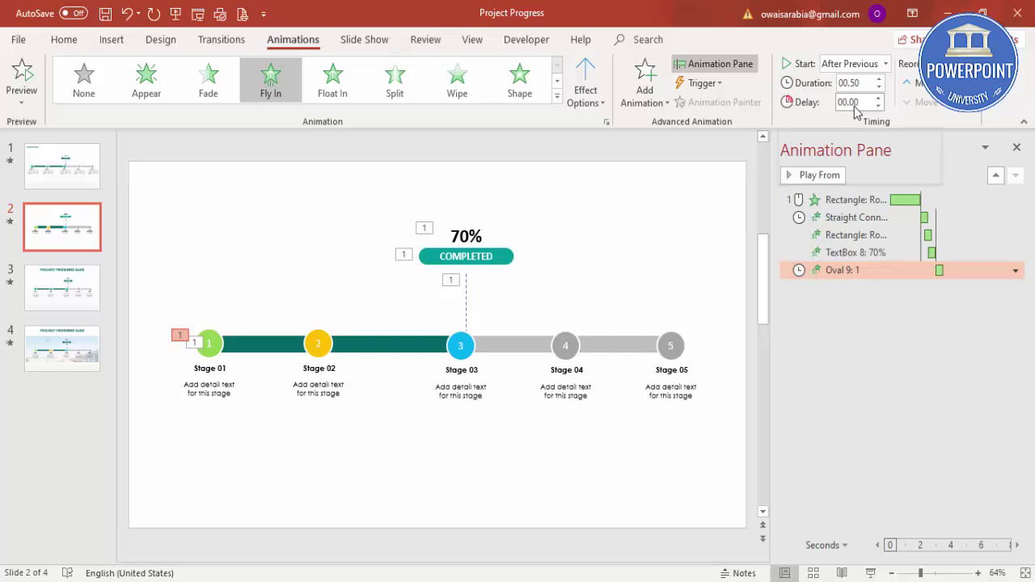
Fly in the Stage 01 label and detail text With Previous, detail delayed 0.50 seconds
left_click(212, 369)
left_click(271, 93)
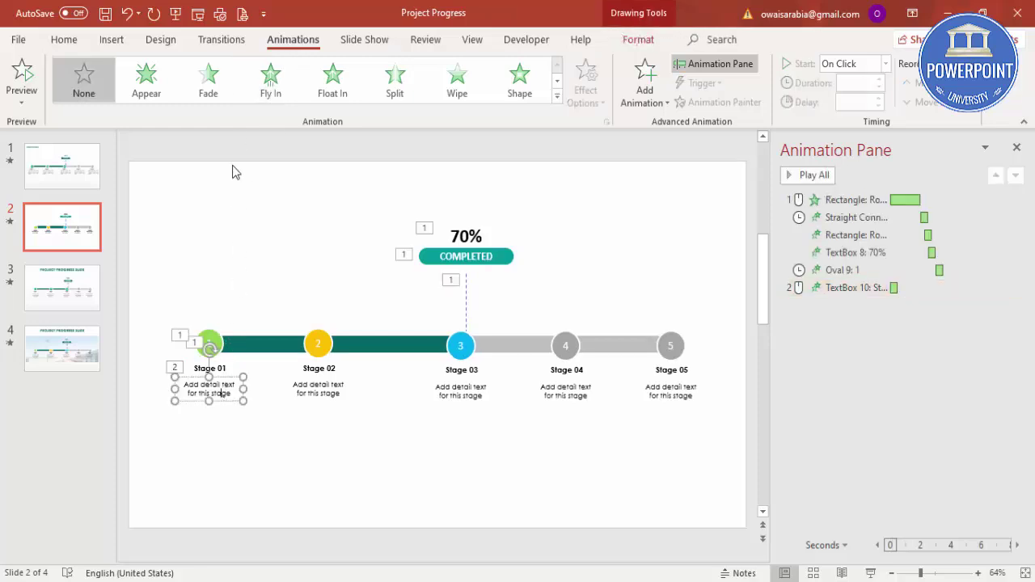
left_click(262, 96)
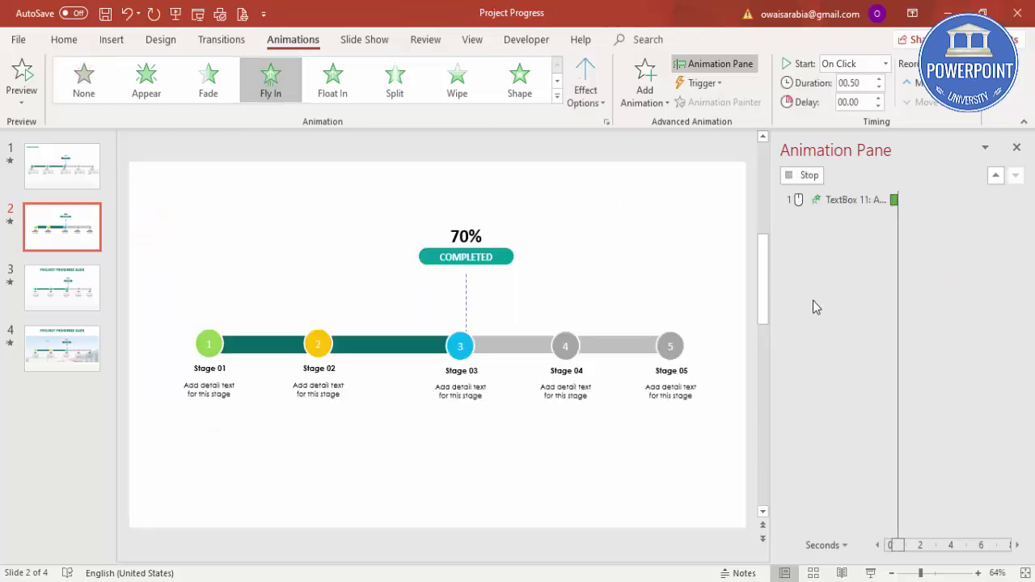
left_click(846, 288)
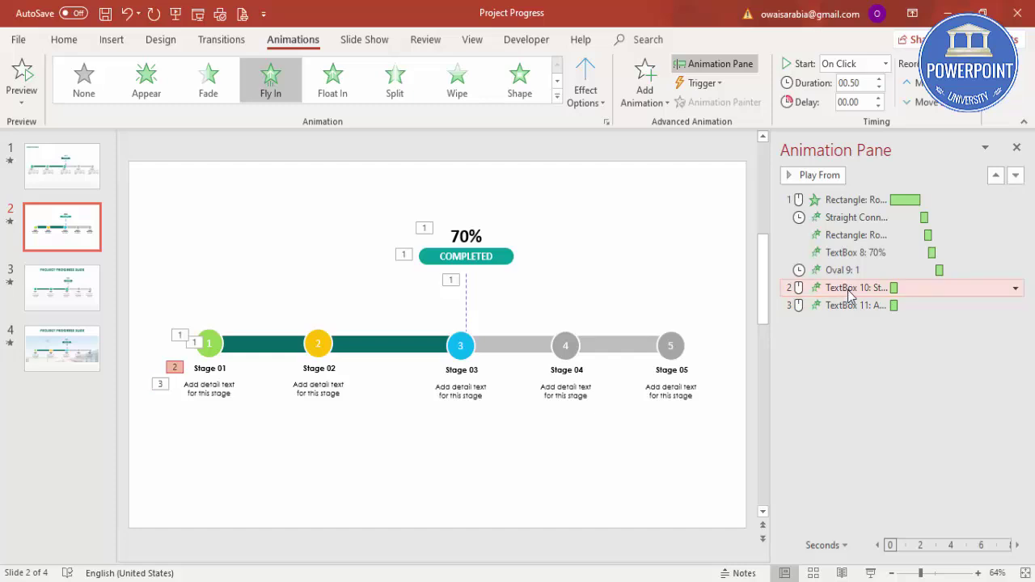
left_click(886, 64)
left_click(873, 98)
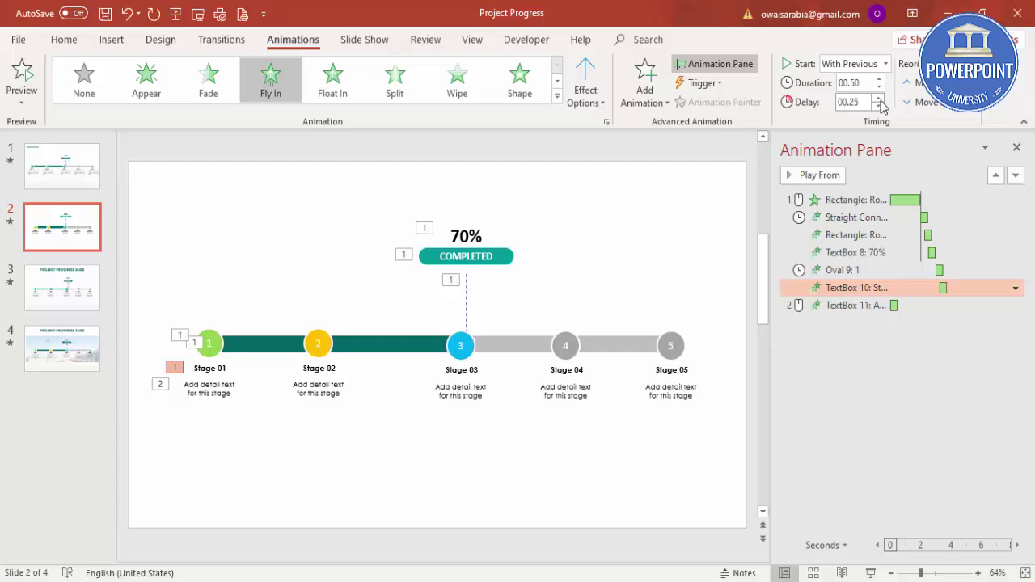
left_click(857, 305)
left_click(886, 64)
left_click(874, 98)
left_click(879, 98)
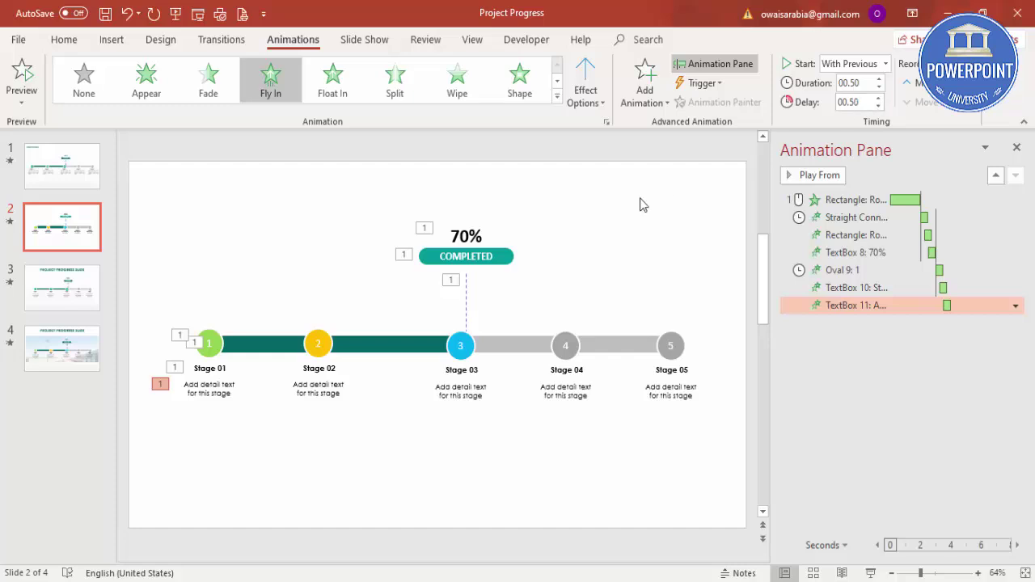
left_click(639, 203)
left_click(808, 176)
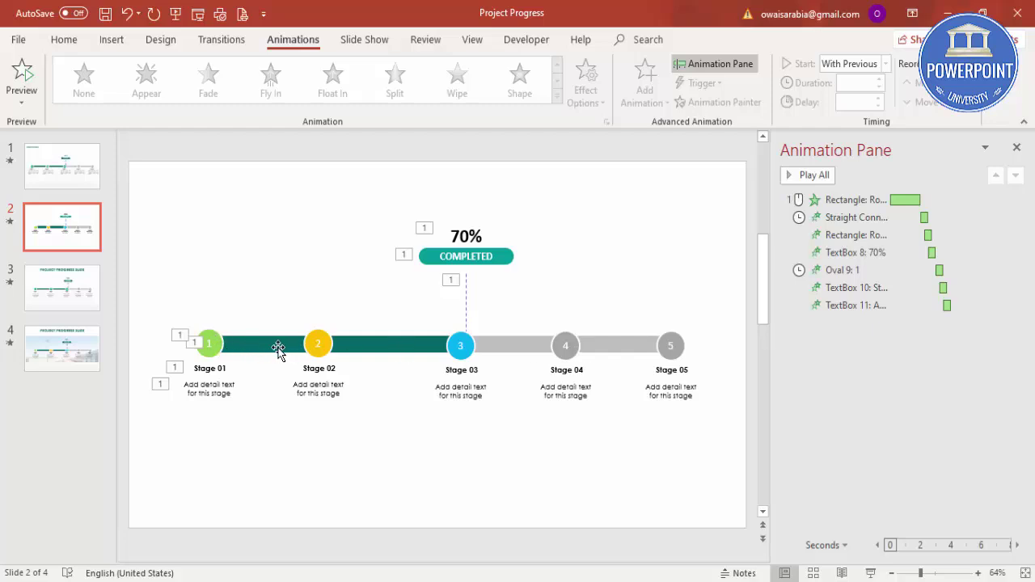
Copy the Stage 01 circle's animation onto the Stage 02 circle with Animation Painter
left_click(213, 333)
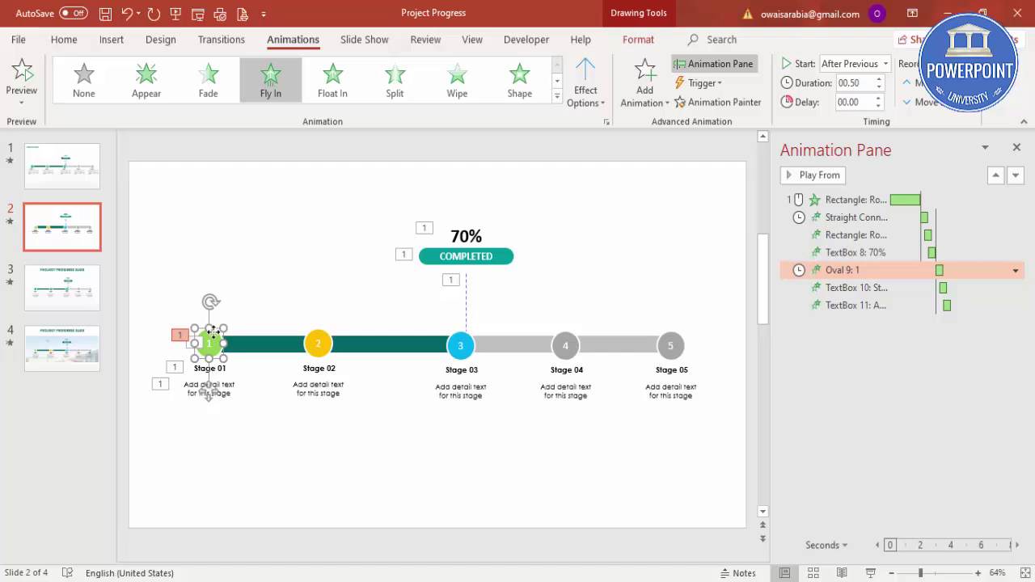
left_click(725, 103)
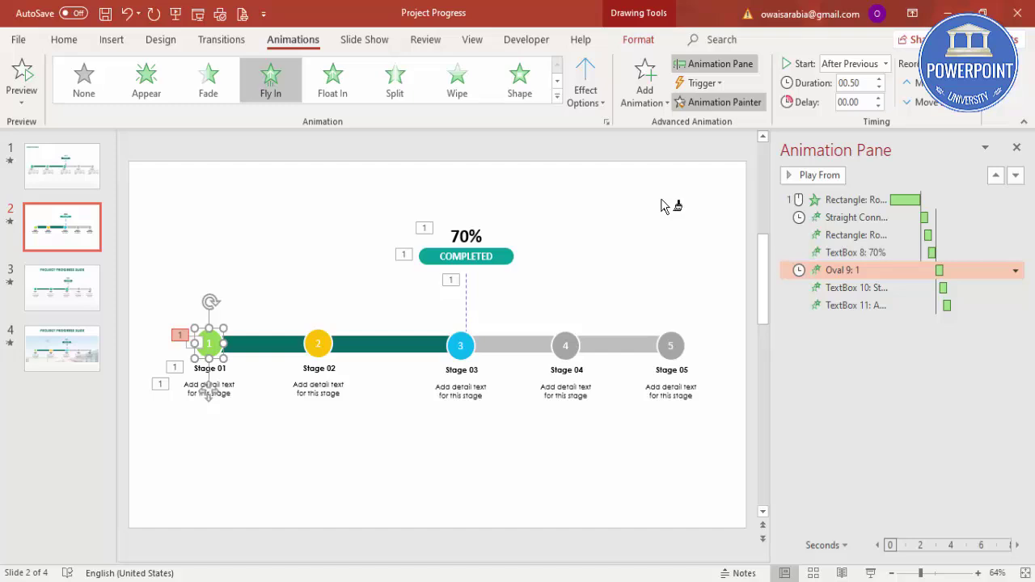
left_click(317, 347)
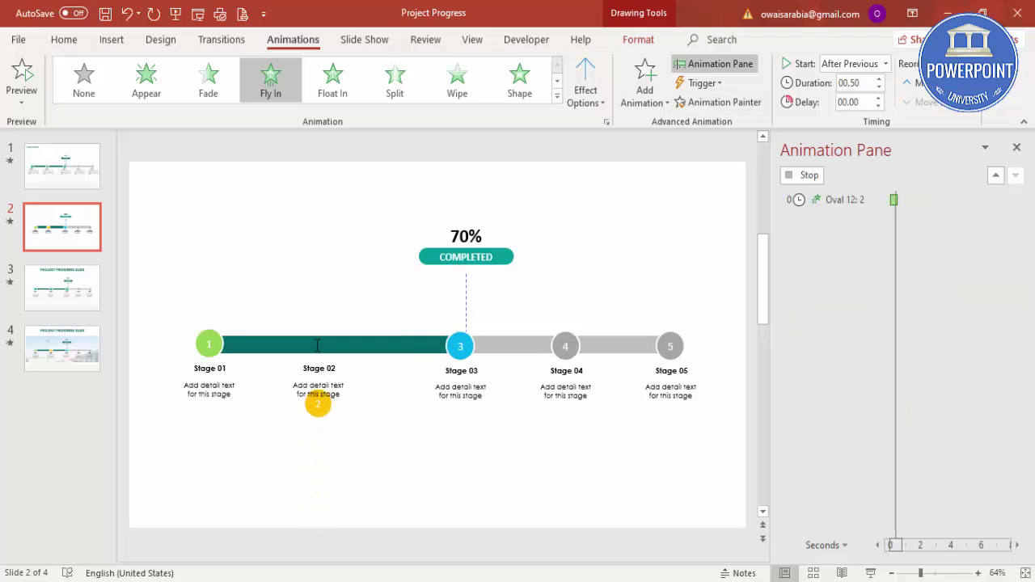
Copy the Stage 01 label's animation onto the Stage 02 label with Animation Painter
left_click(256, 364)
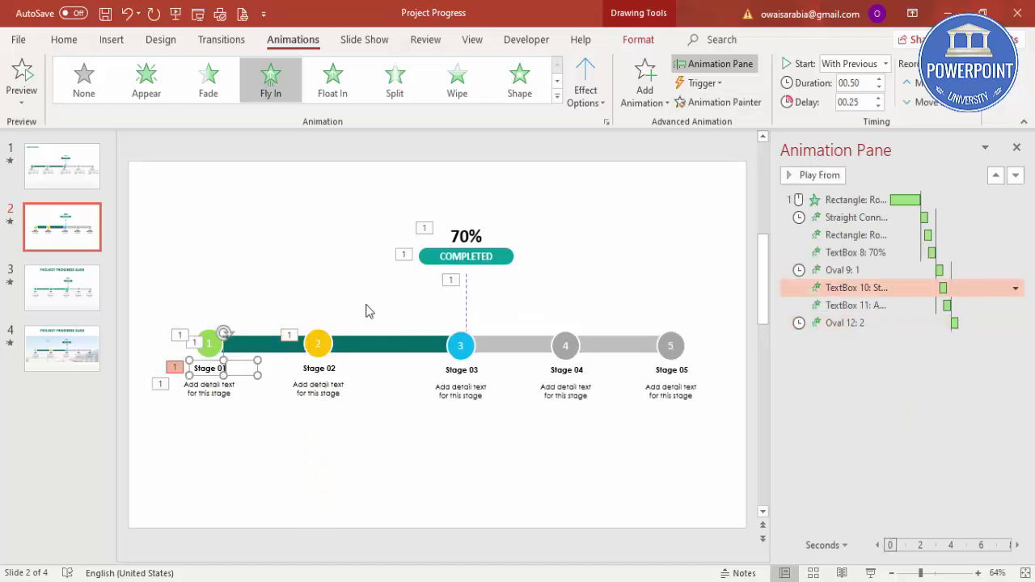
left_click(724, 102)
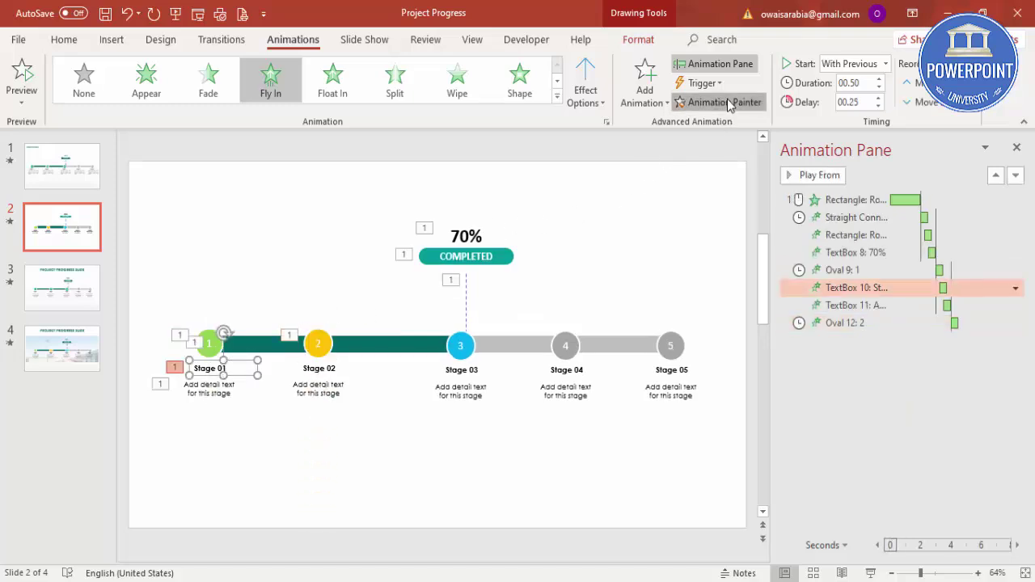
left_click(317, 368)
left_click(225, 390)
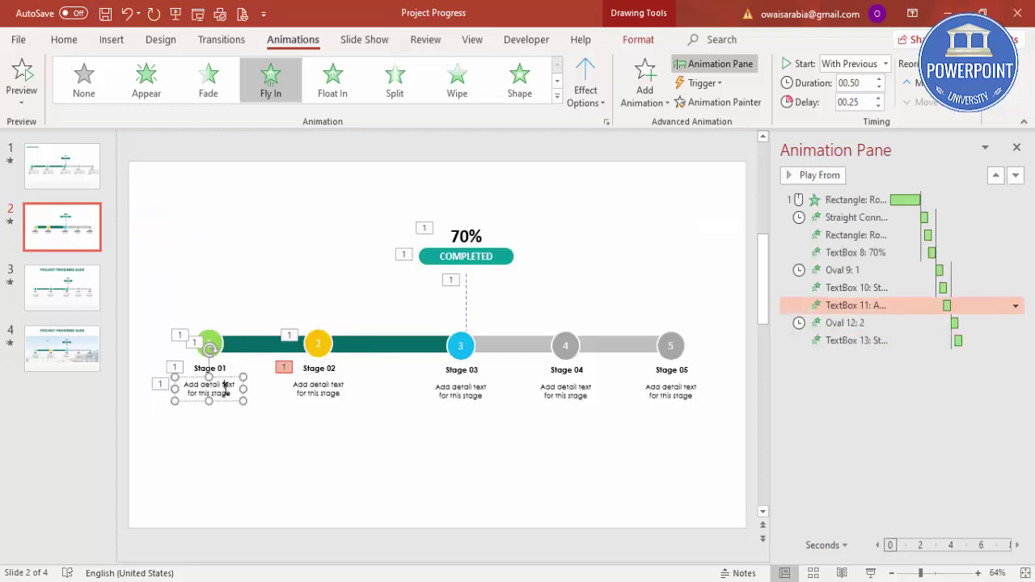